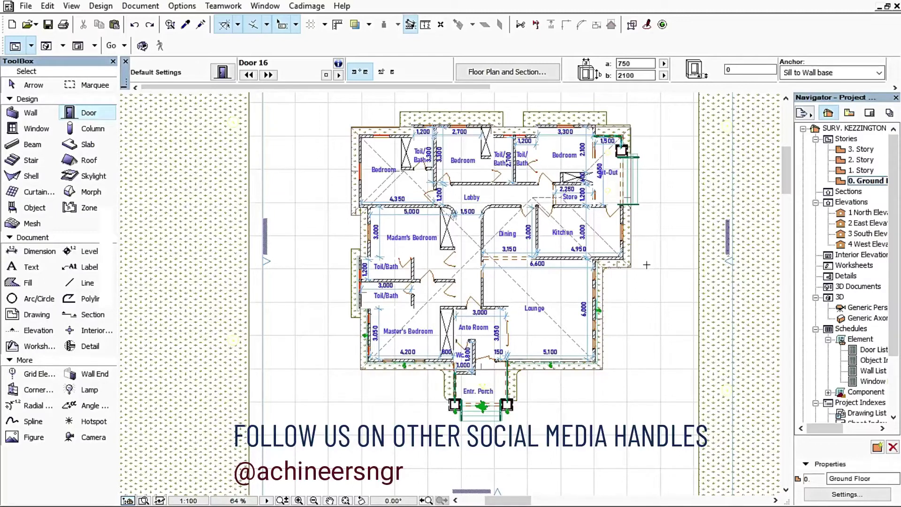
Step: Show the whole house in 3D and orbit to a higher, closer view
right_click(646, 265)
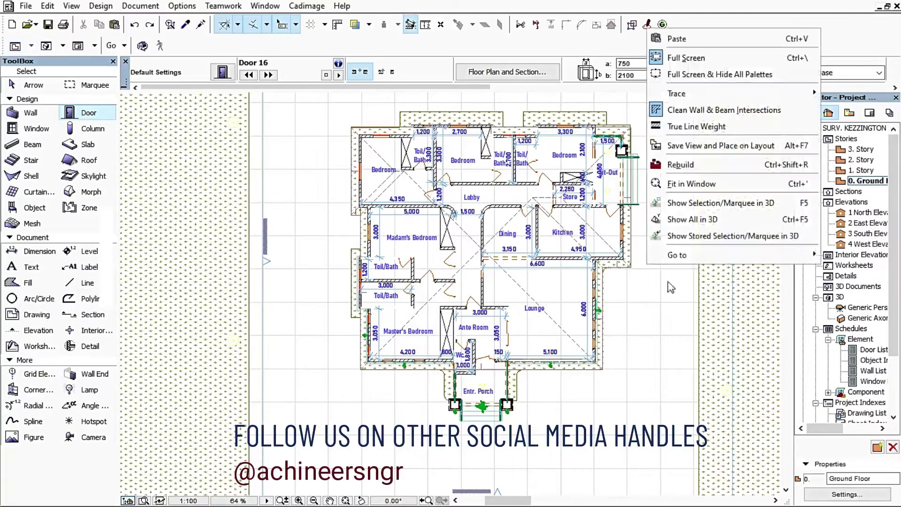
left_click(691, 220)
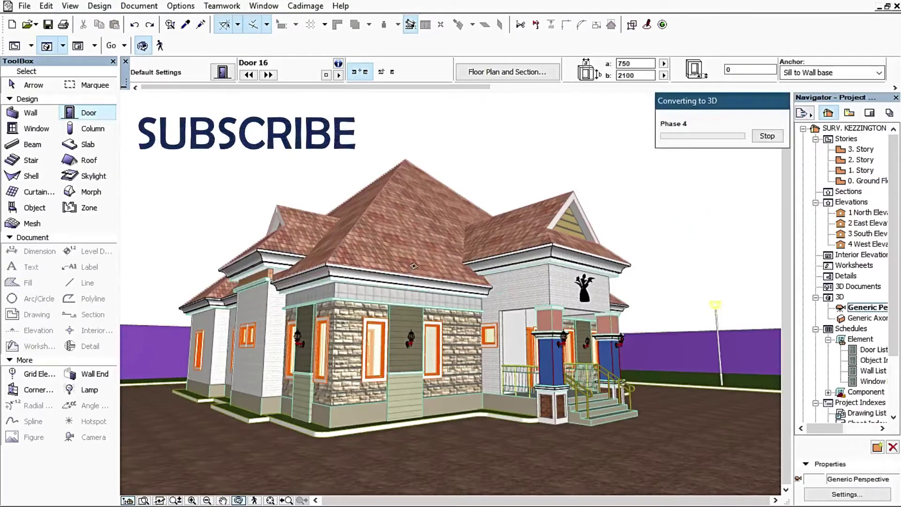
left_click_drag(396, 310, 365, 303)
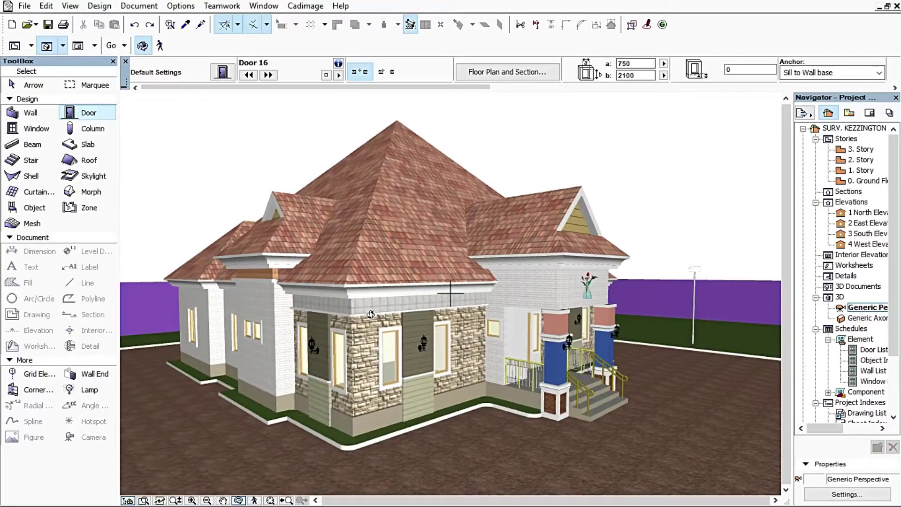
mouse_move(346, 230)
left_mouse_down()
mouse_move(369, 268)
mouse_move(409, 240)
mouse_move(413, 224)
mouse_move(345, 260)
mouse_move(354, 252)
left_mouse_up()
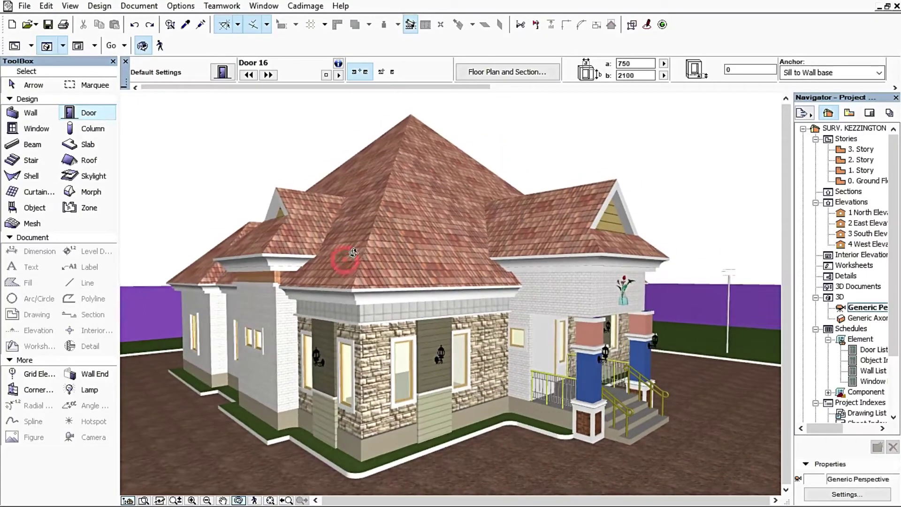
scroll(353, 252, "up", 2)
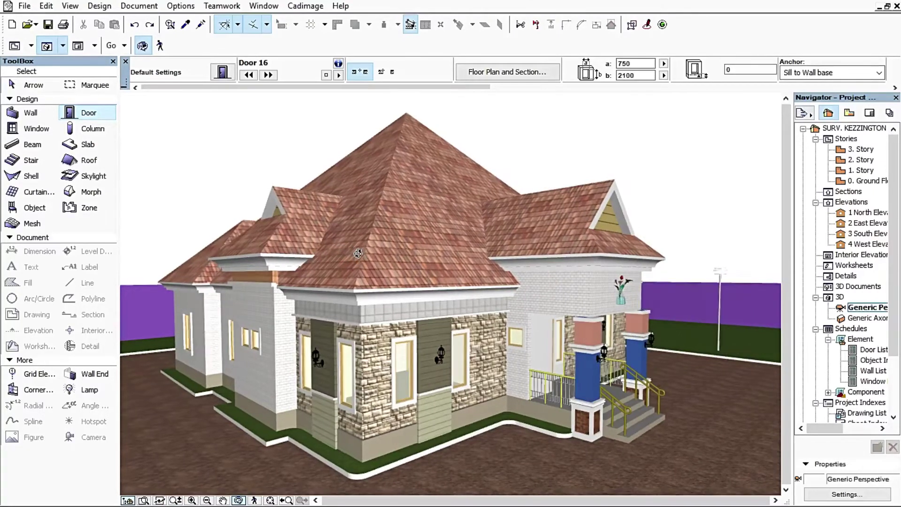
scroll(374, 242, "up", 2)
scroll(375, 219, "down", 2)
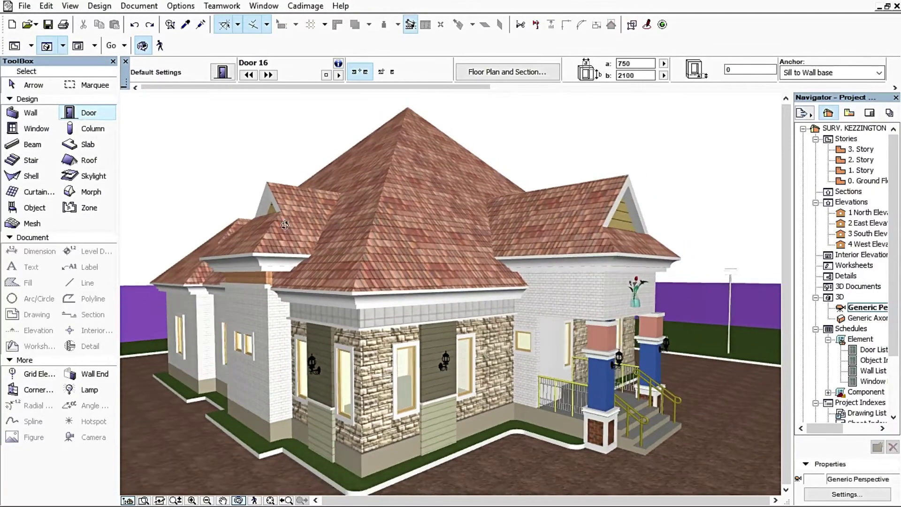
Step: Orbit the house to a front-left view with the porch side swung left
left_click_drag(475, 257, 439, 249)
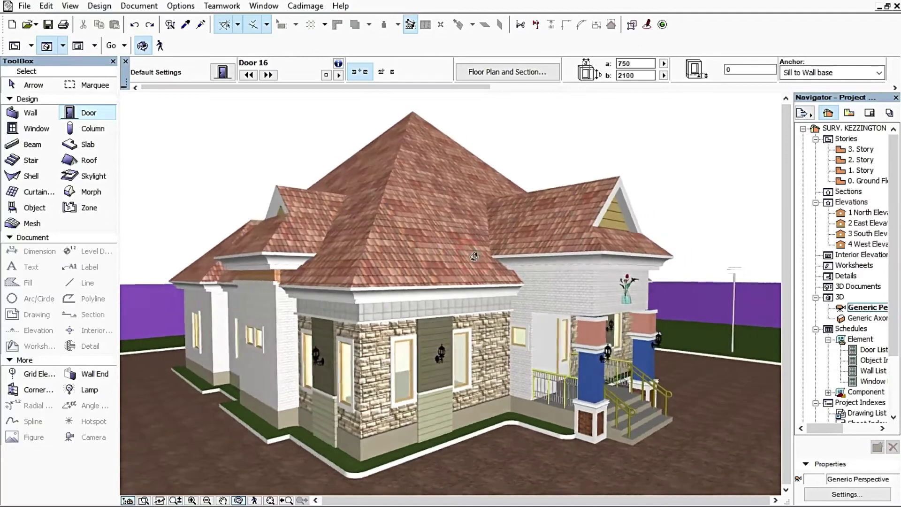
mouse_move(357, 246)
left_mouse_down()
mouse_move(391, 259)
mouse_move(352, 256)
left_mouse_up()
scroll(403, 264, "up", 2)
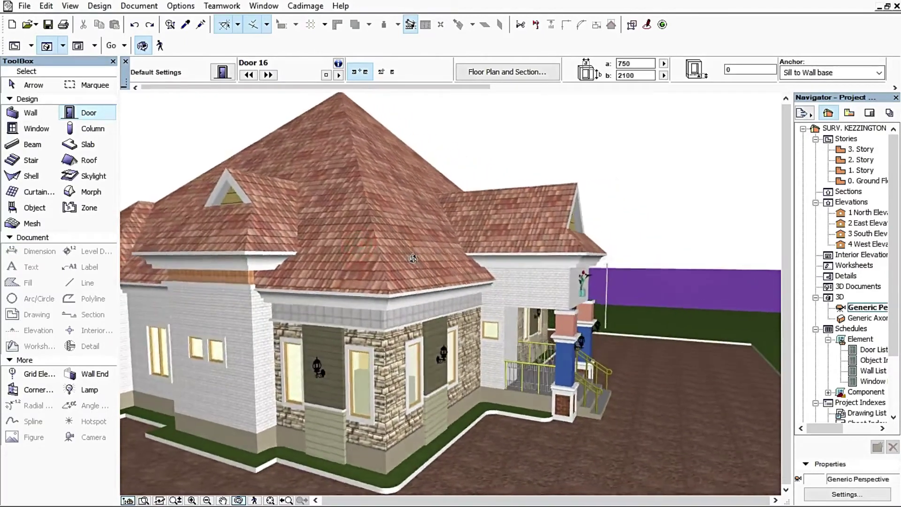
scroll(351, 254, "down", 2)
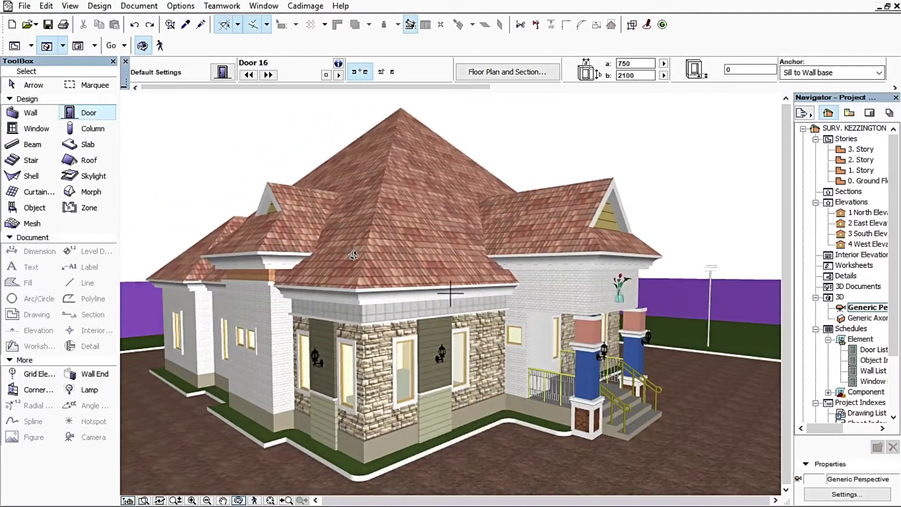
left_click_drag(374, 248, 378, 254)
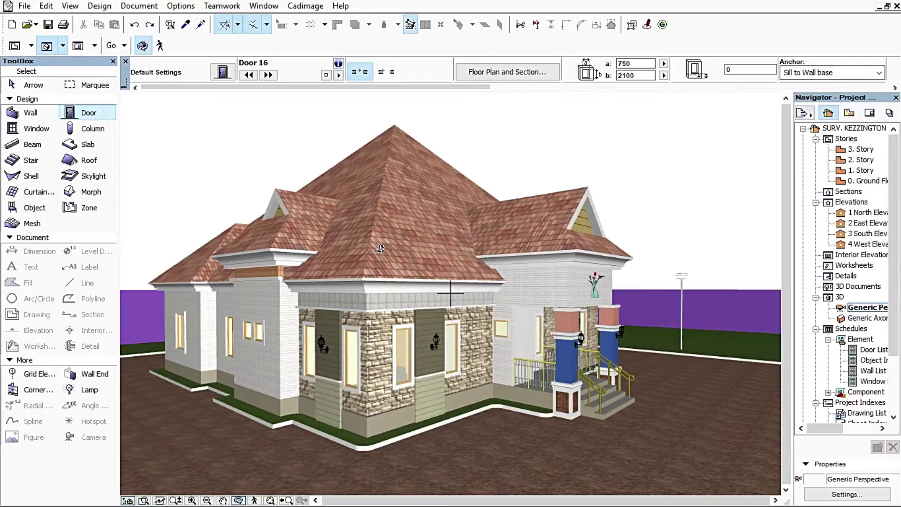
mouse_move(378, 251)
left_mouse_down()
mouse_move(373, 293)
mouse_move(409, 252)
mouse_move(380, 239)
left_mouse_up()
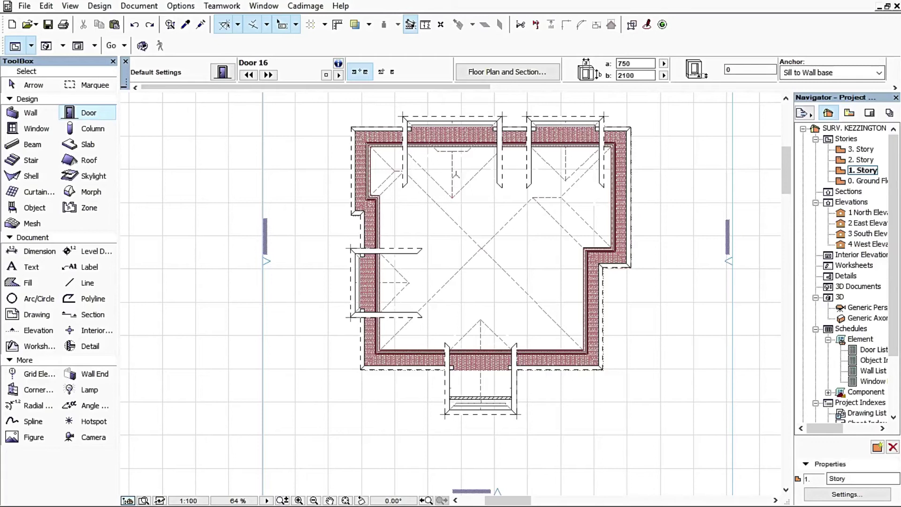
scroll(570, 198, "right", 2)
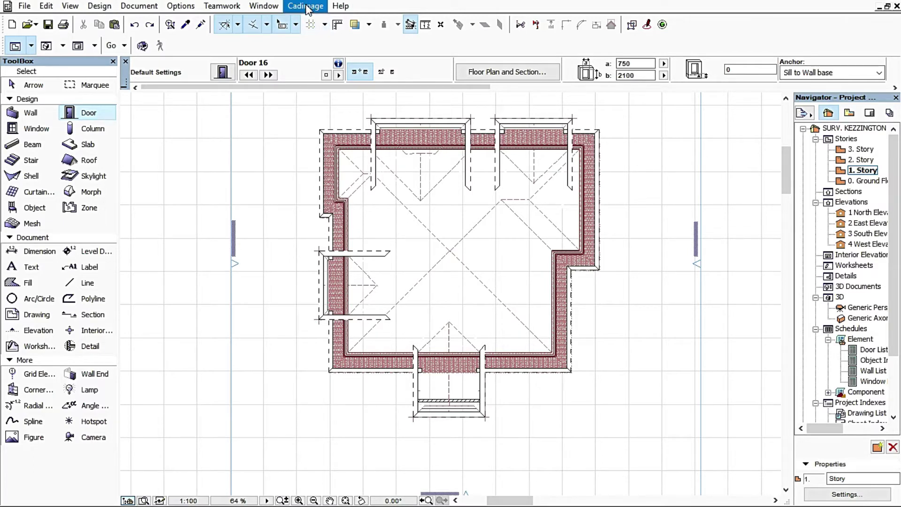
left_click(305, 6)
mouse_move(307, 27)
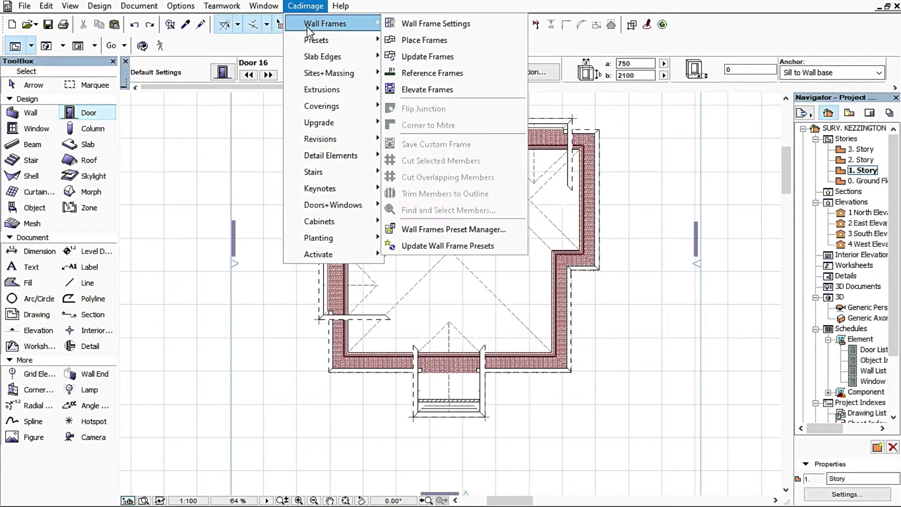
mouse_move(313, 59)
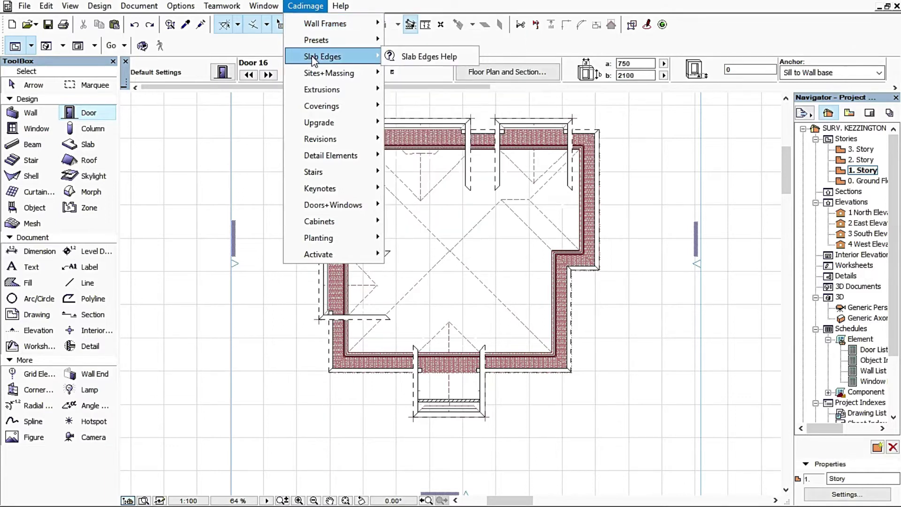
mouse_move(308, 76)
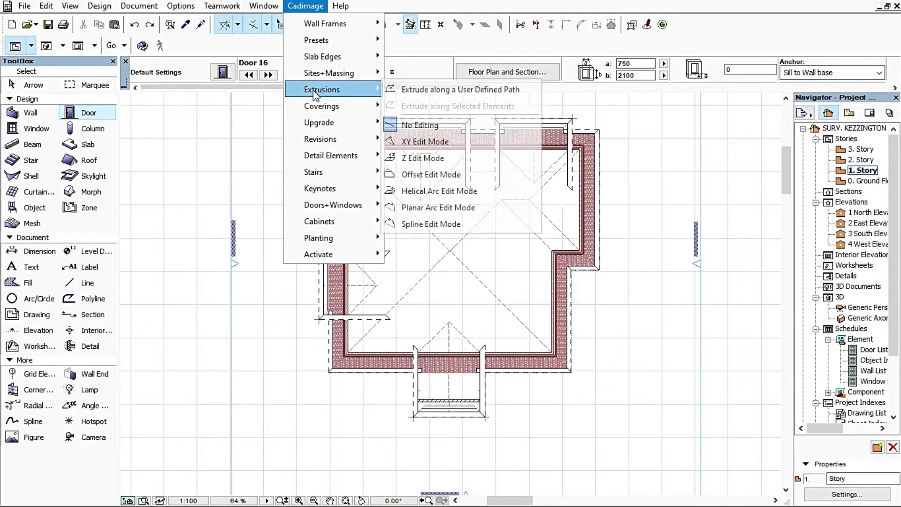
mouse_move(311, 110)
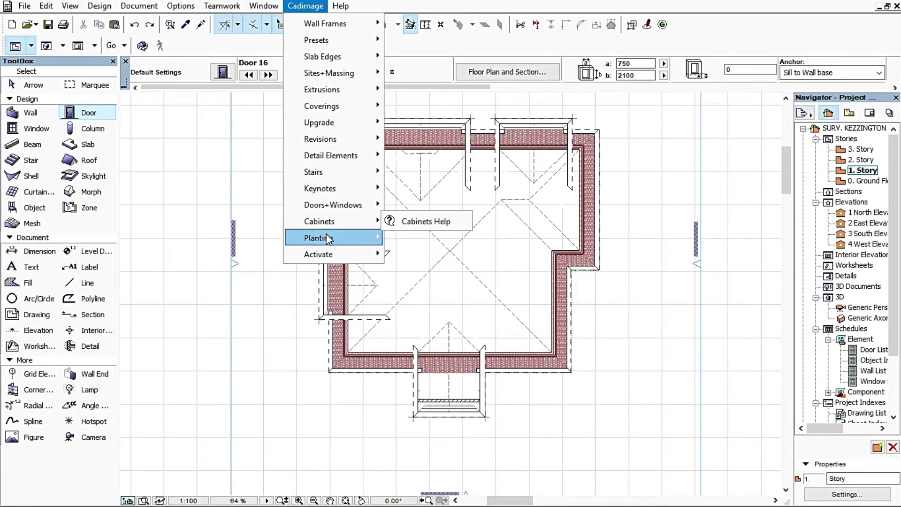
mouse_move(325, 239)
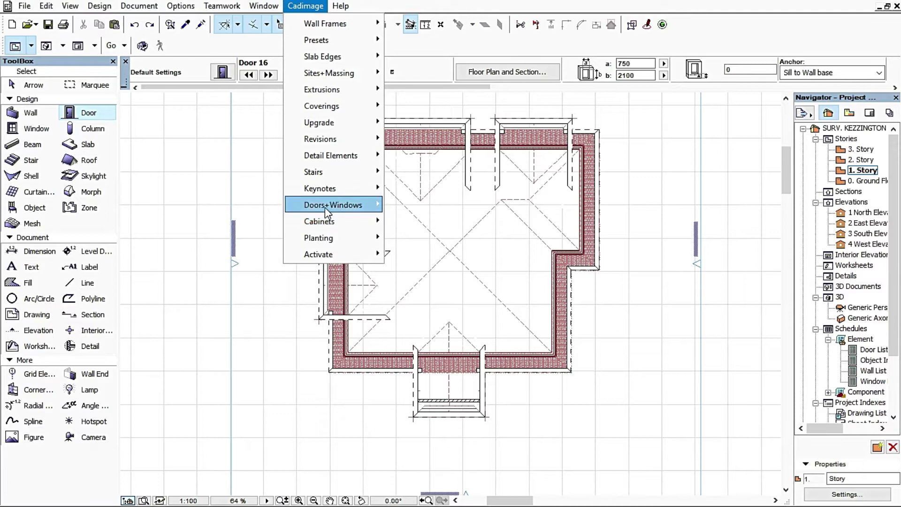
mouse_move(328, 208)
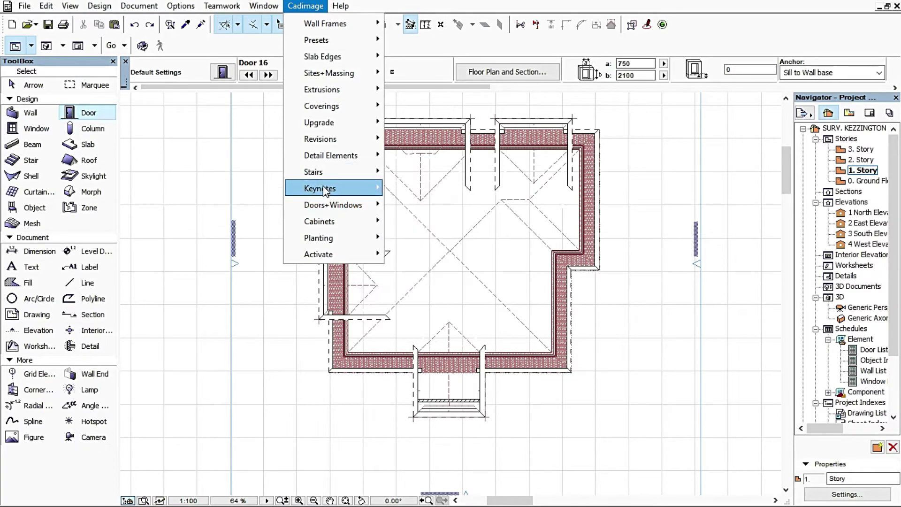
mouse_move(326, 192)
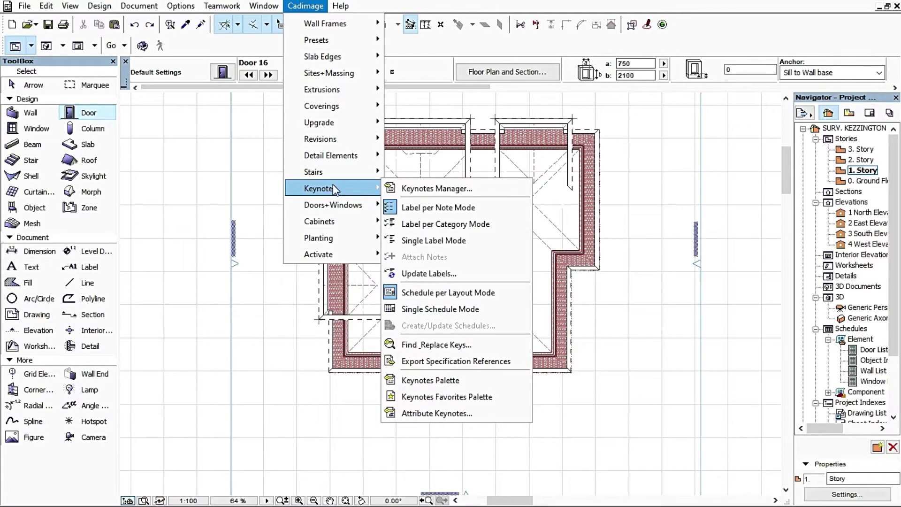
left_click(328, 187)
left_click(329, 187)
mouse_move(289, 209)
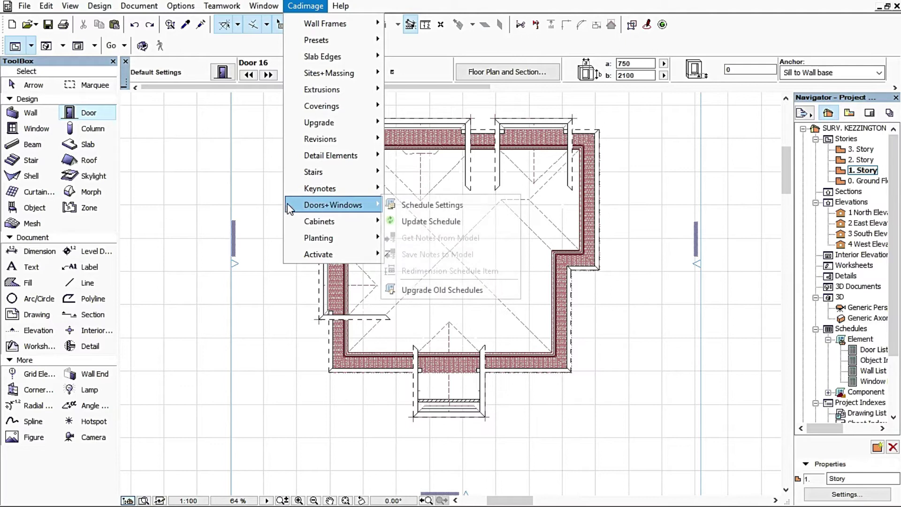
mouse_move(7, 5)
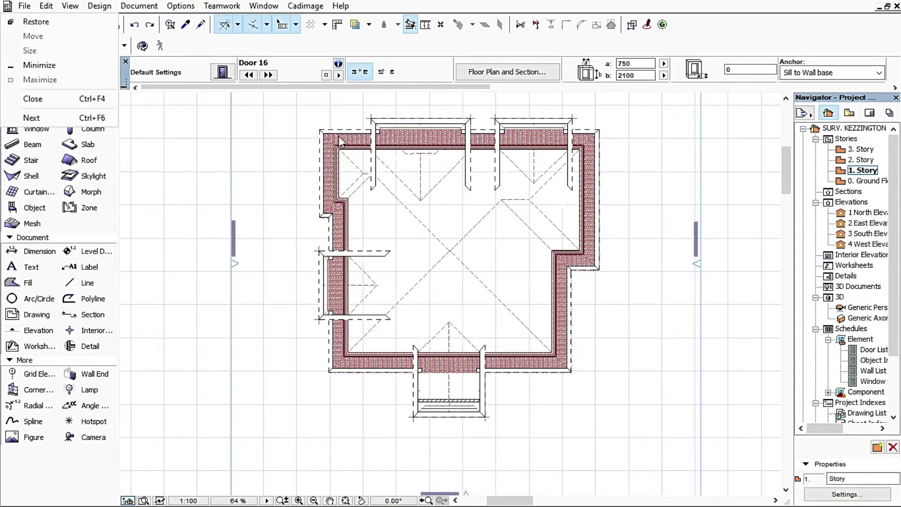
left_click(304, 126)
right_click(282, 186)
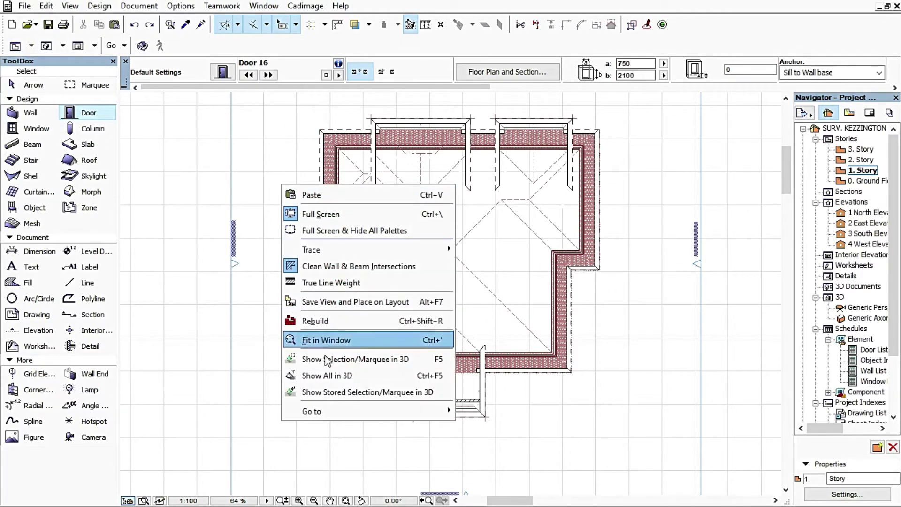
left_click(331, 375)
mouse_move(366, 262)
left_mouse_down()
mouse_move(357, 261)
mouse_move(370, 256)
left_mouse_up()
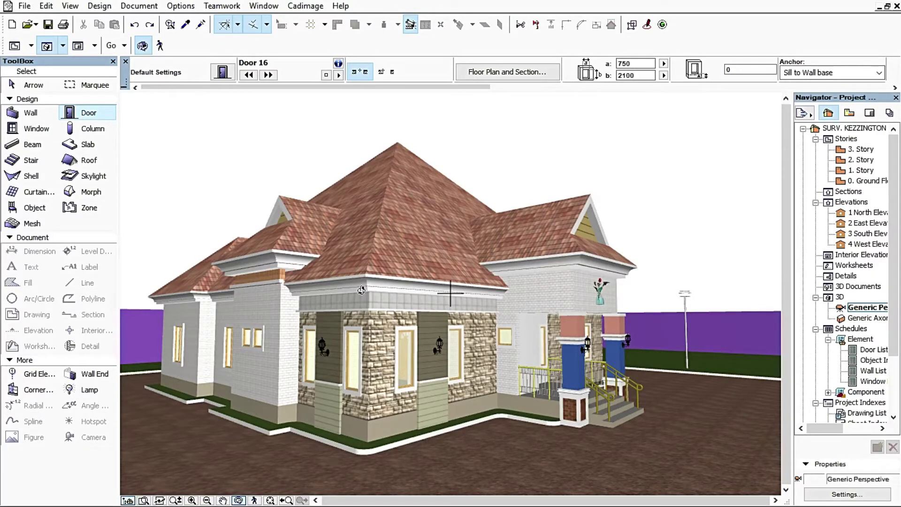
double_click(863, 171)
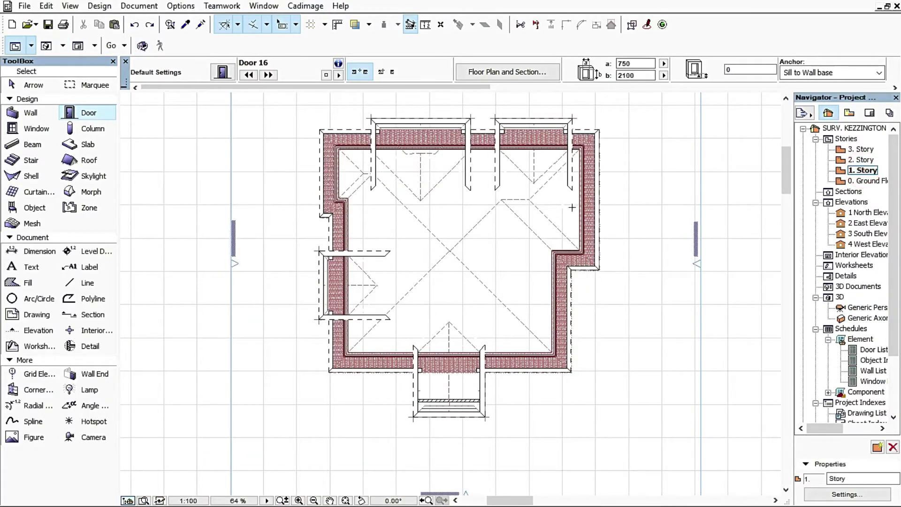
Step: Enclose the plan in a rectangular selection area, then select all 13 roofs with the Roof tool
left_click(92, 88)
left_click(289, 96)
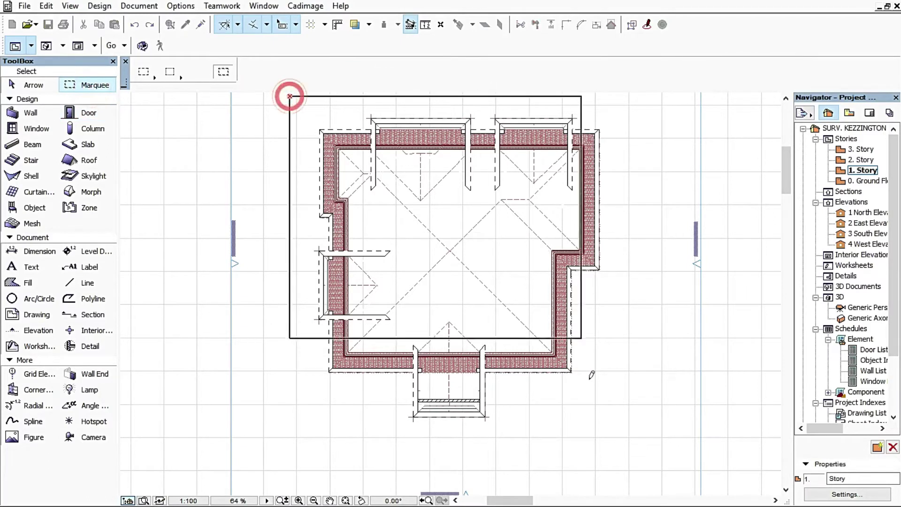
left_click(621, 436)
key("Escape")
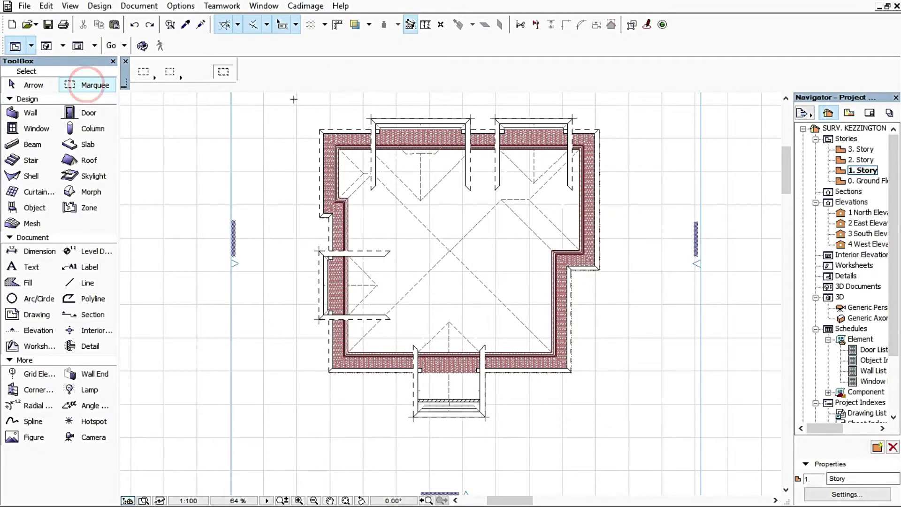
left_click(294, 105)
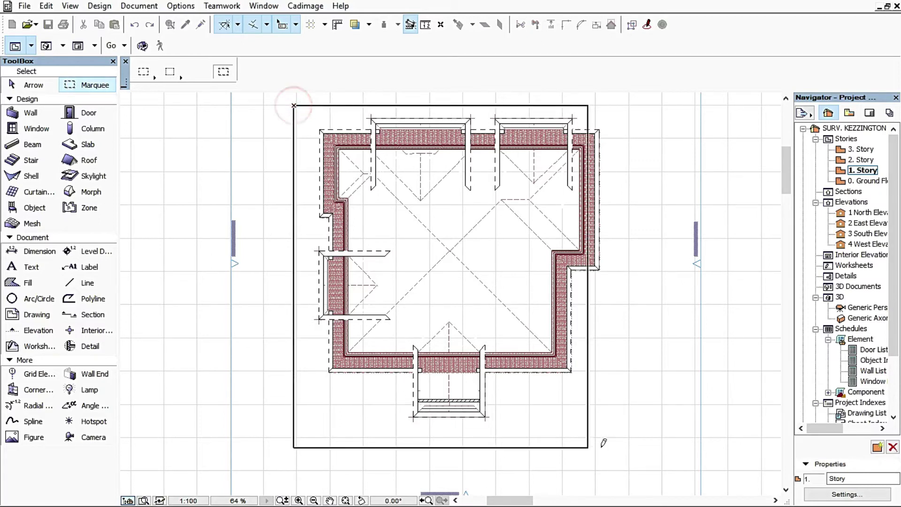
left_click(622, 439)
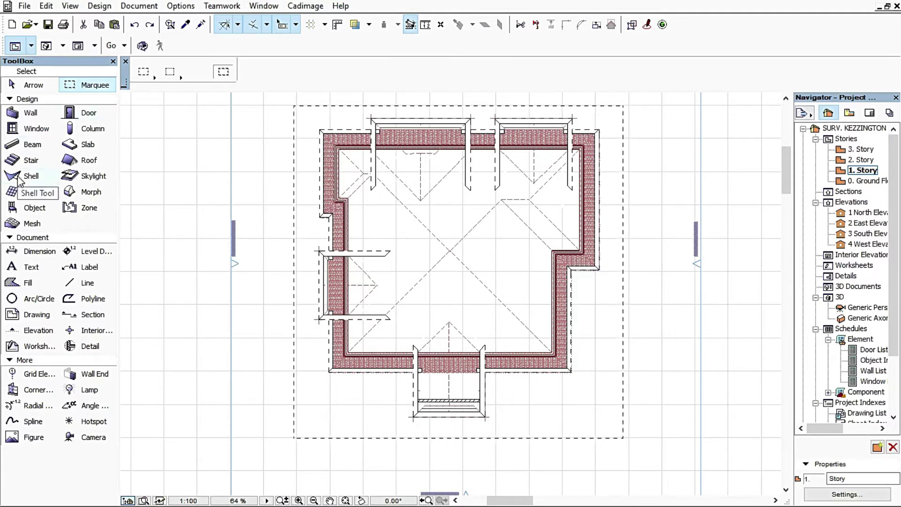
left_click(96, 161)
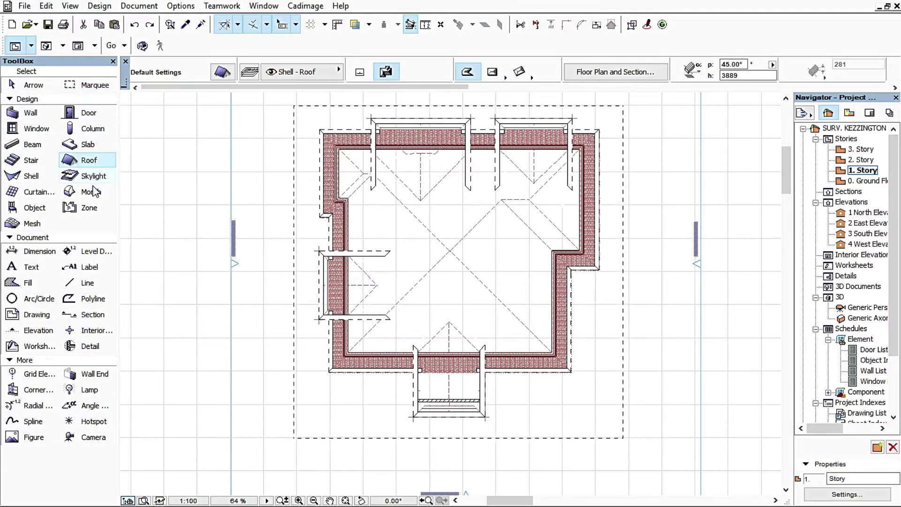
key("ctrl+a")
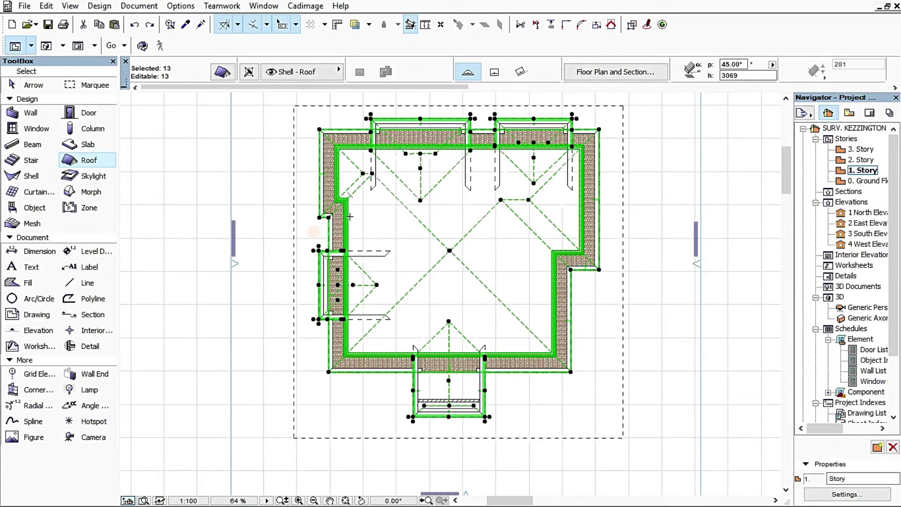
Step: Start Cadimage Roof Coverings for the selected roofs, using the Cadimage Roof Covering object
left_click(300, 7)
mouse_move(345, 114)
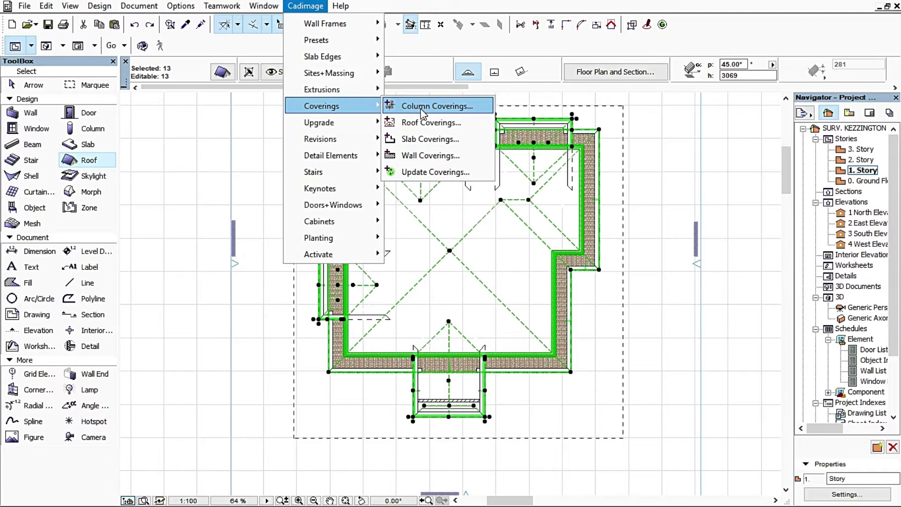
left_click(419, 125)
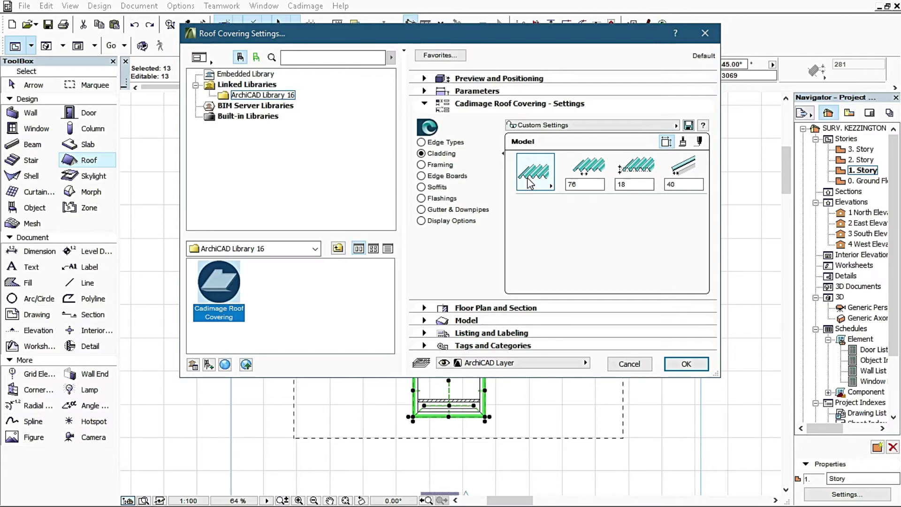
Step: Change the cladding profile to Shingles (350 × 300) with a thickness of 35
left_click(529, 182)
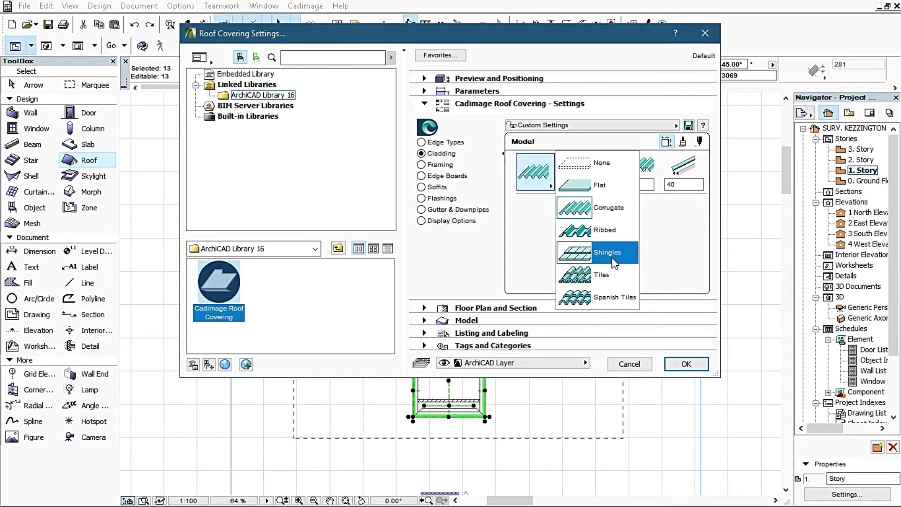
left_click(612, 259)
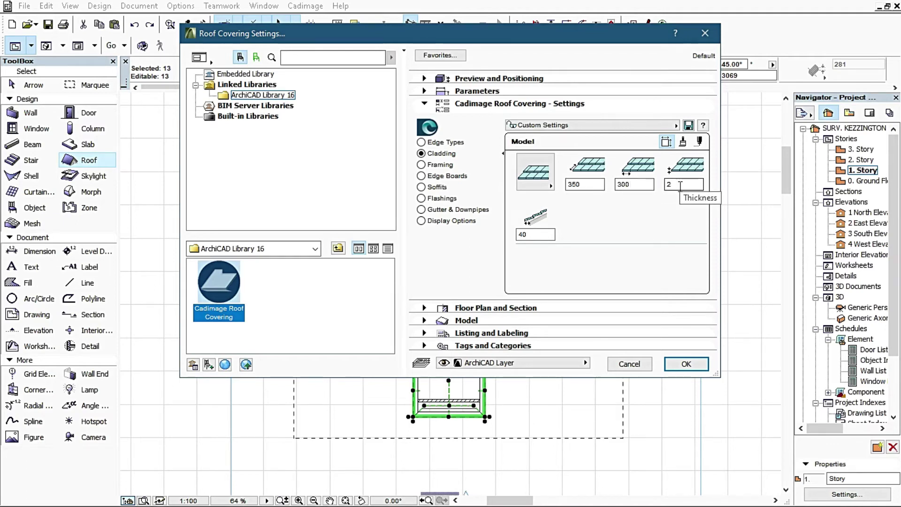
double_click(679, 184)
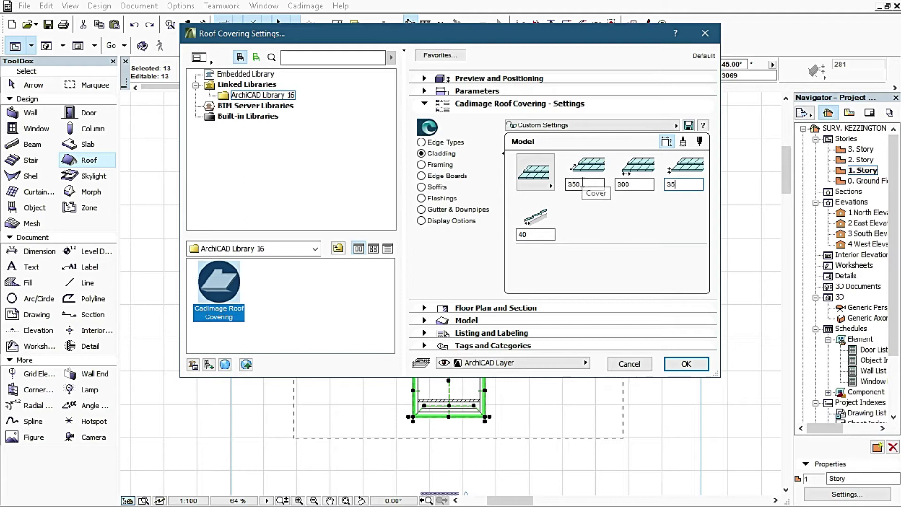
left_click(436, 167)
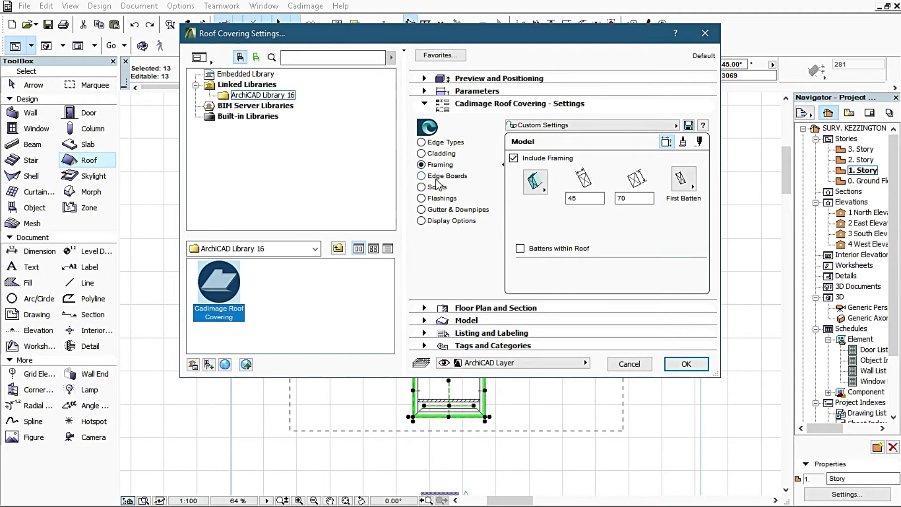
Step: Review edge boards and soffits, then make the barge flashings Square Rib and clear their third value
left_click(439, 178)
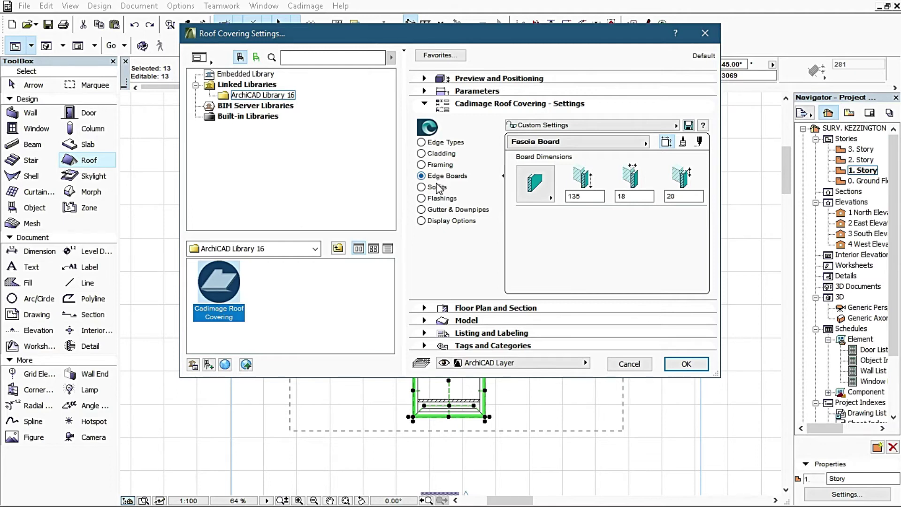
left_click(437, 187)
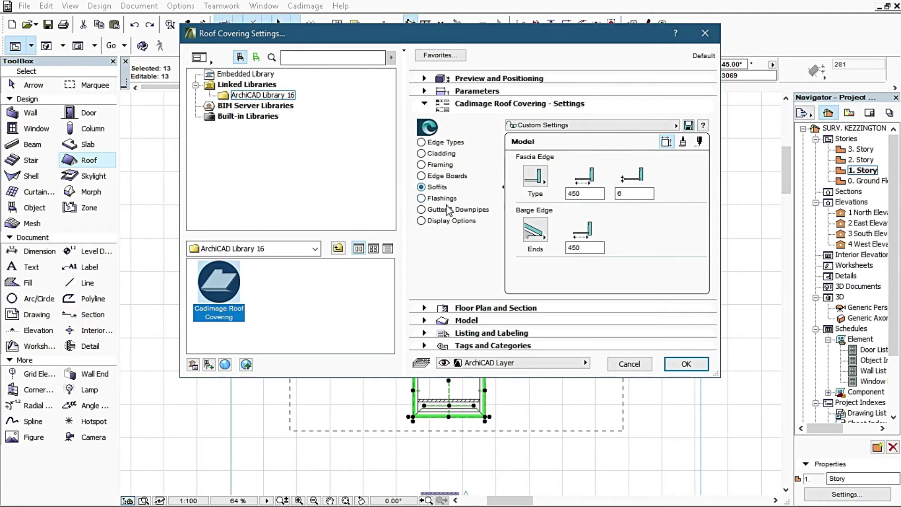
left_click(443, 198)
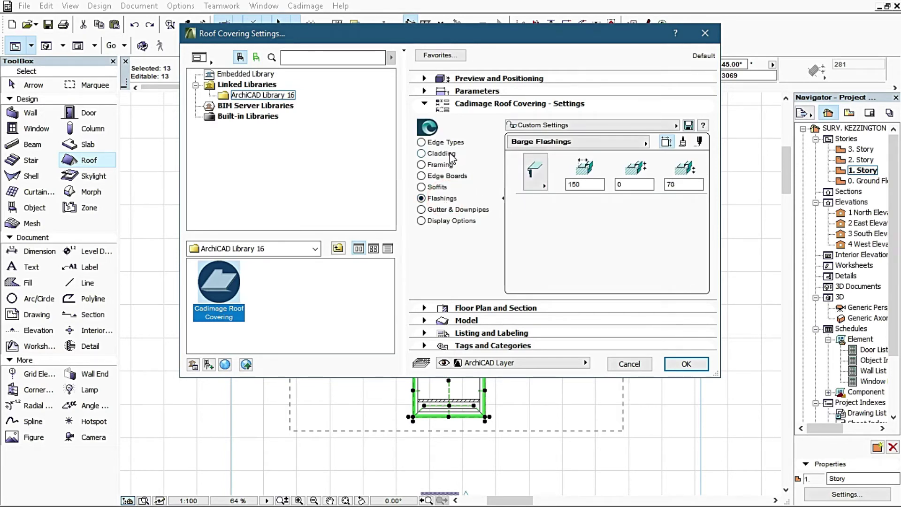
left_click(533, 185)
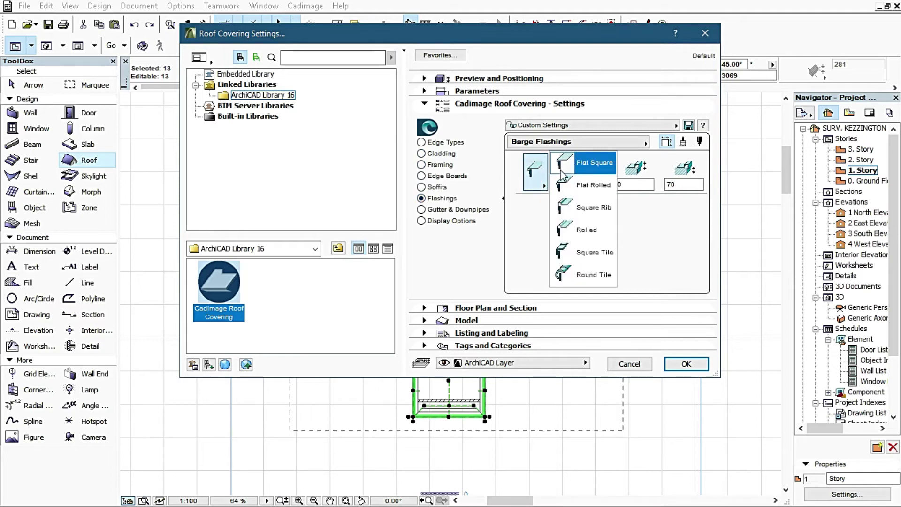
left_click(579, 206)
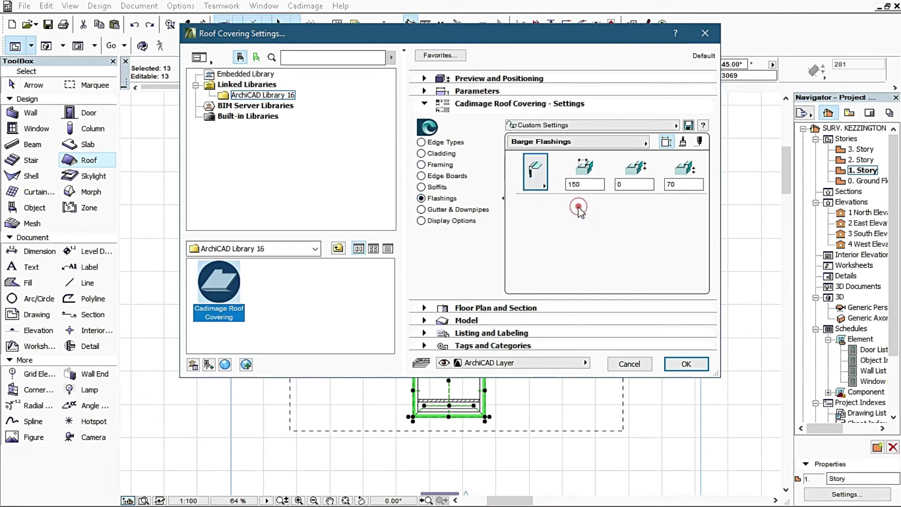
double_click(675, 183)
key("BackSpace")
Step: Re-enter 70 for the barge flashing and give the fascia gutter a Colonial profile
type("70")
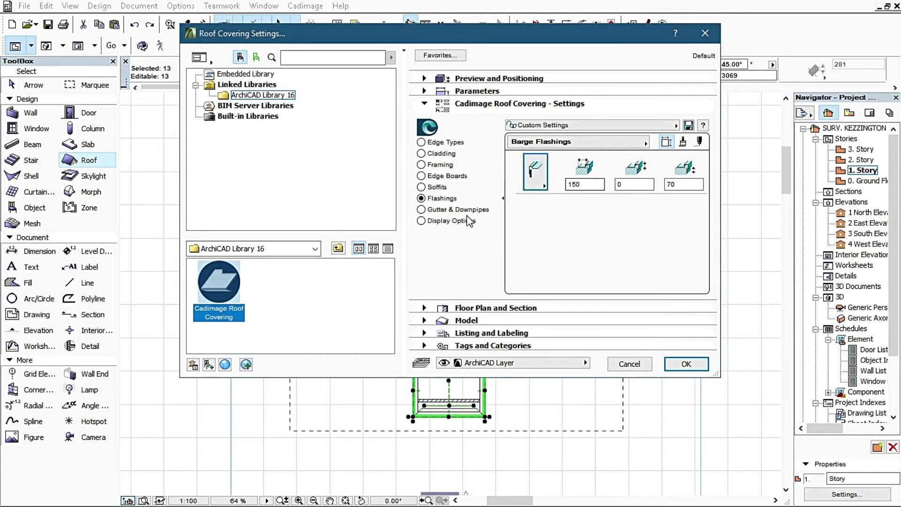
left_click(453, 209)
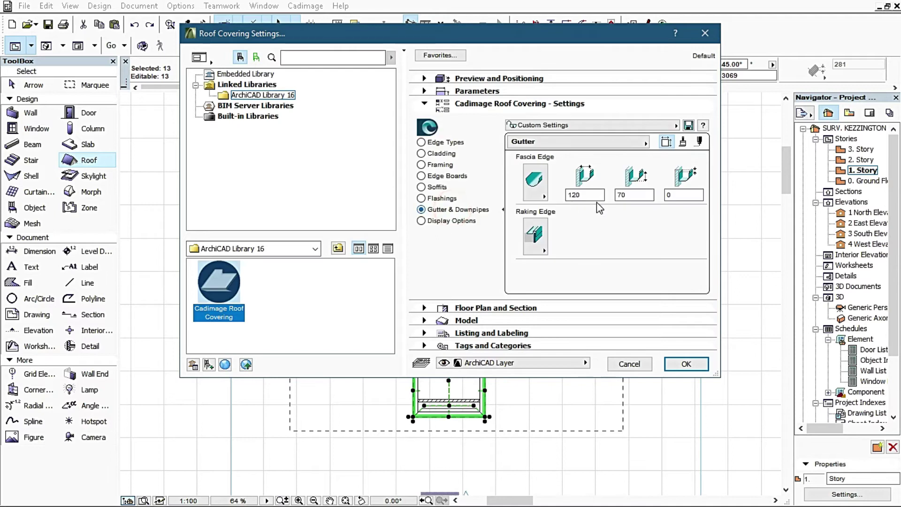
left_click(536, 192)
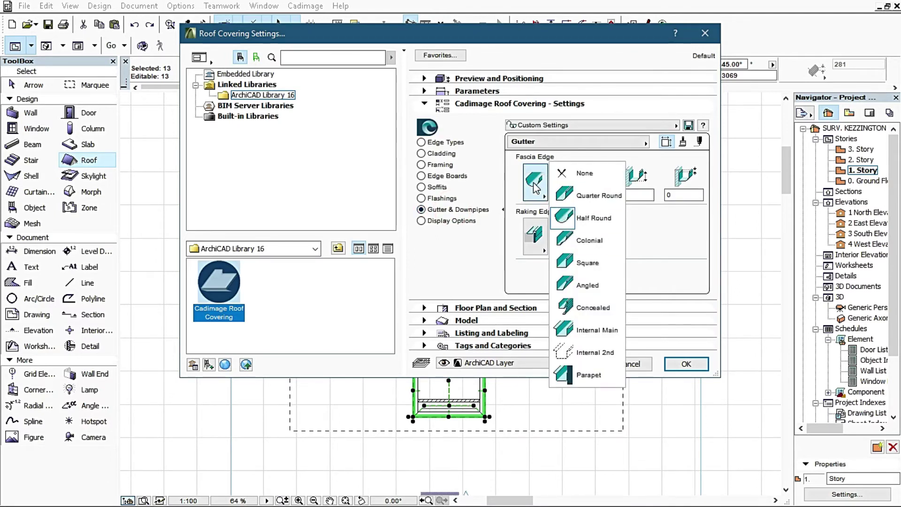
left_click(600, 239)
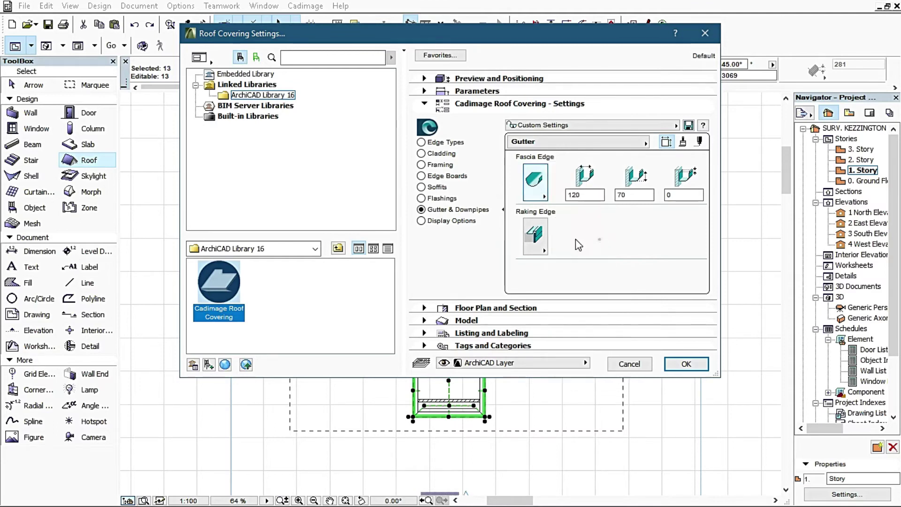
left_click(539, 247)
left_click(596, 252)
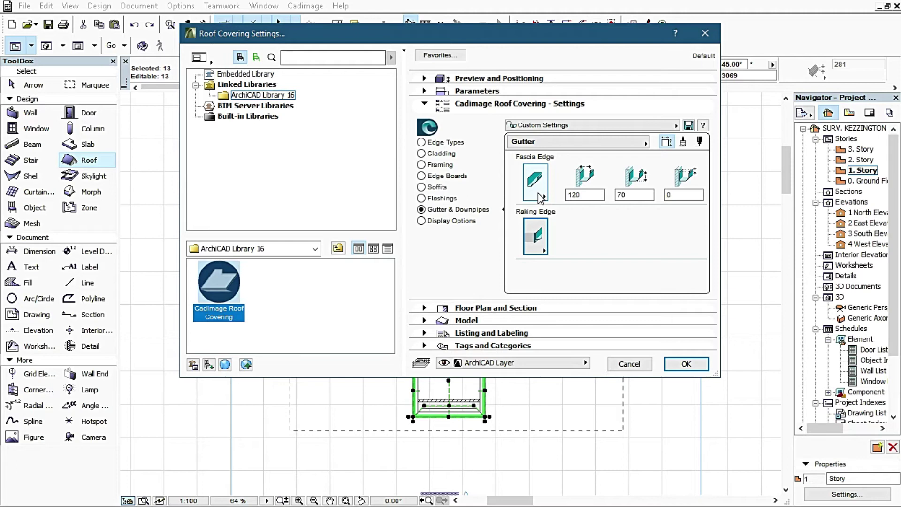
Step: Confirm the Colonial fascia gutter and make the raking edge gutter External
left_click(539, 197)
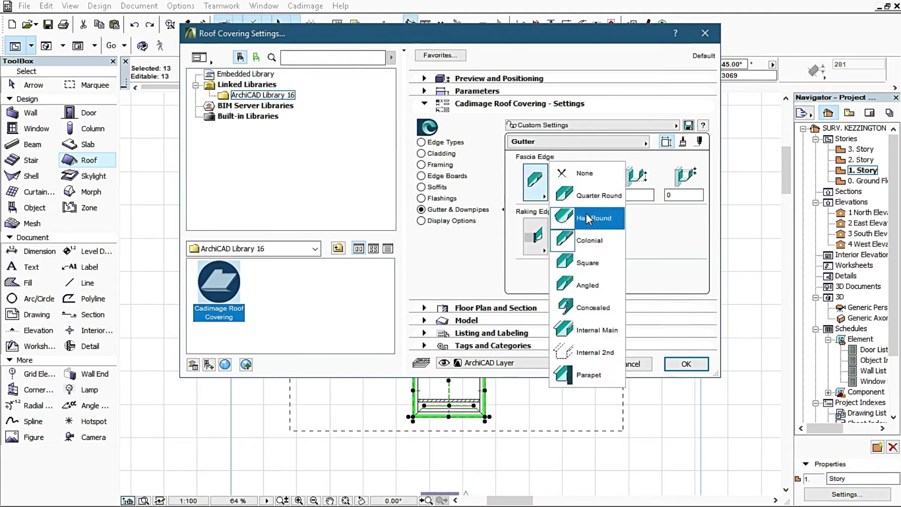
left_click(569, 240)
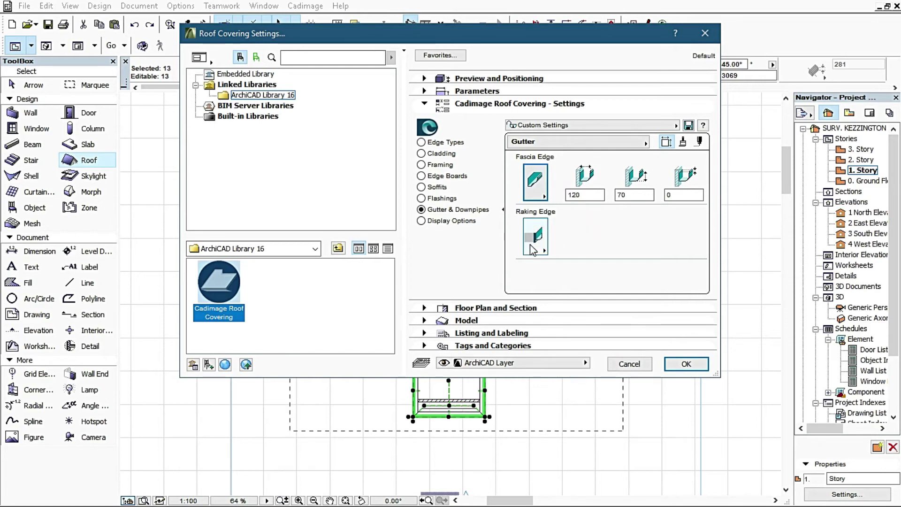
left_click(529, 184)
left_click(580, 249)
left_click(535, 234)
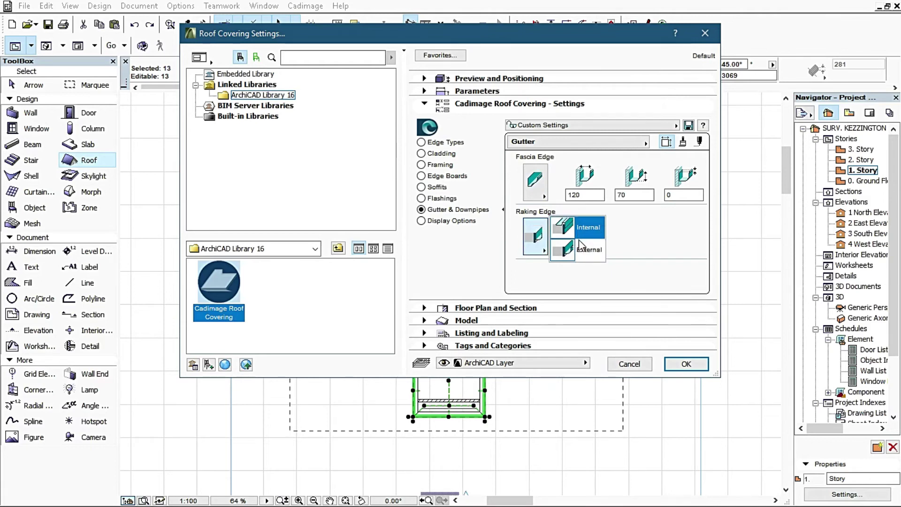
left_click(576, 252)
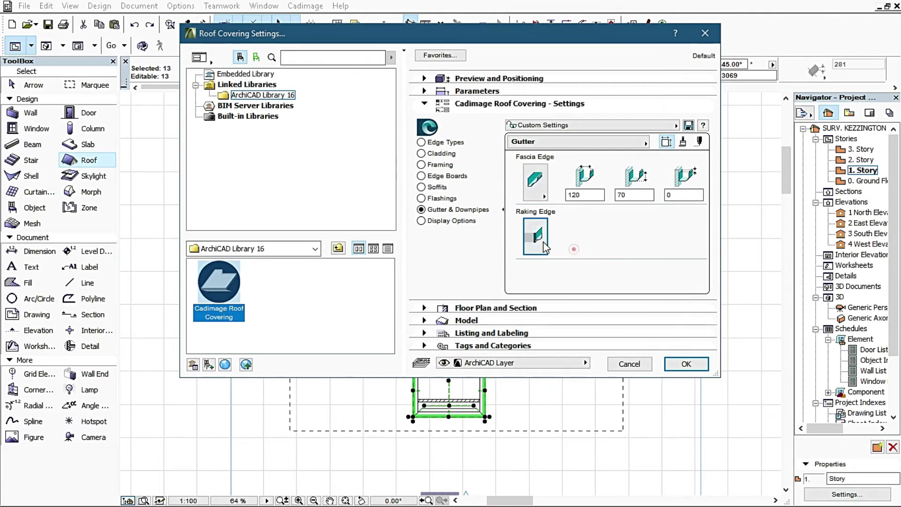
Step: Show the cladding materials page, where the cladding uses Paint-13
left_click(422, 220)
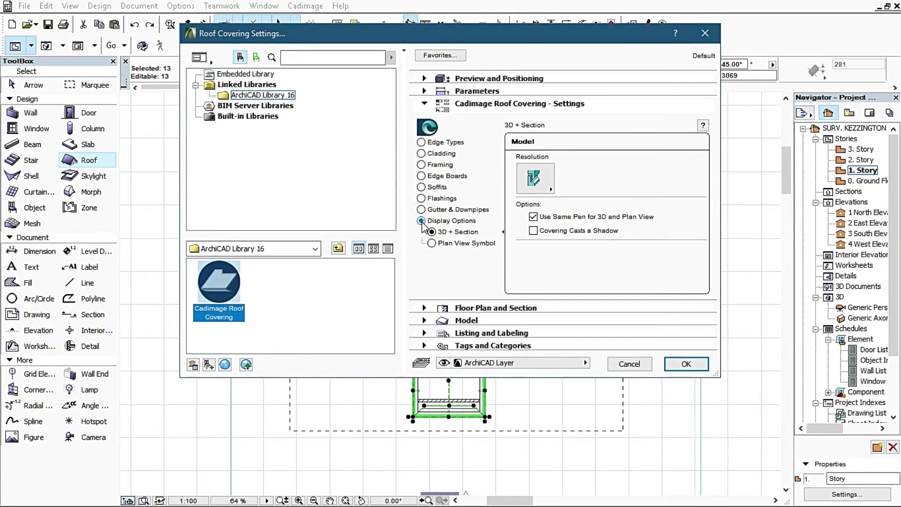
left_click(421, 154)
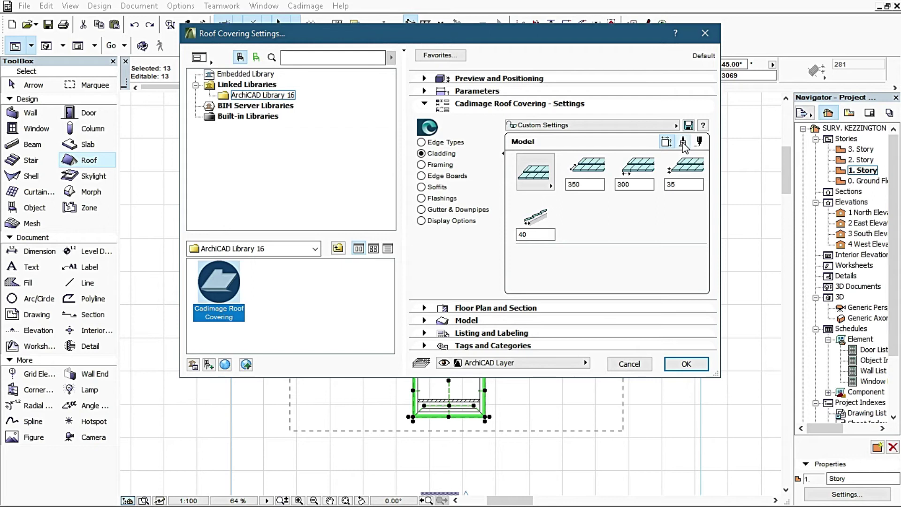
left_click(683, 142)
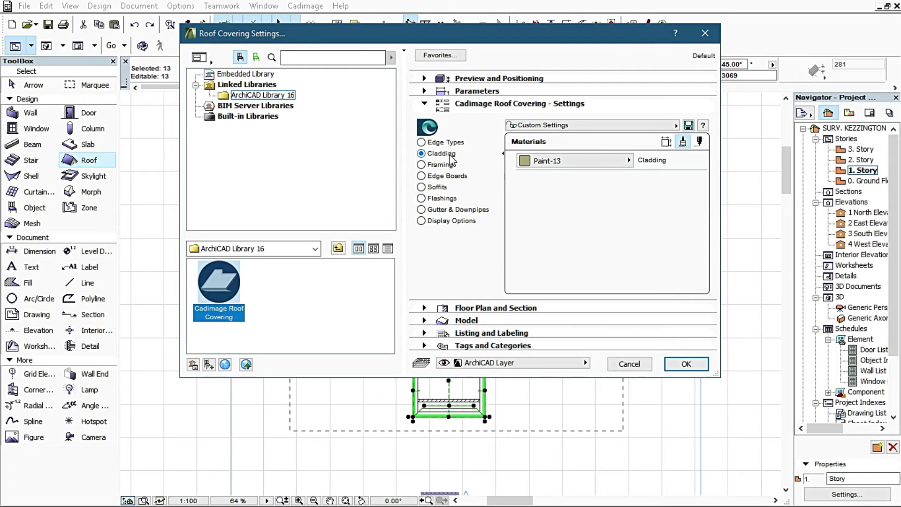
Step: Set the cladding material to Paint-04 and the framing material to white Paint-01
left_click(573, 160)
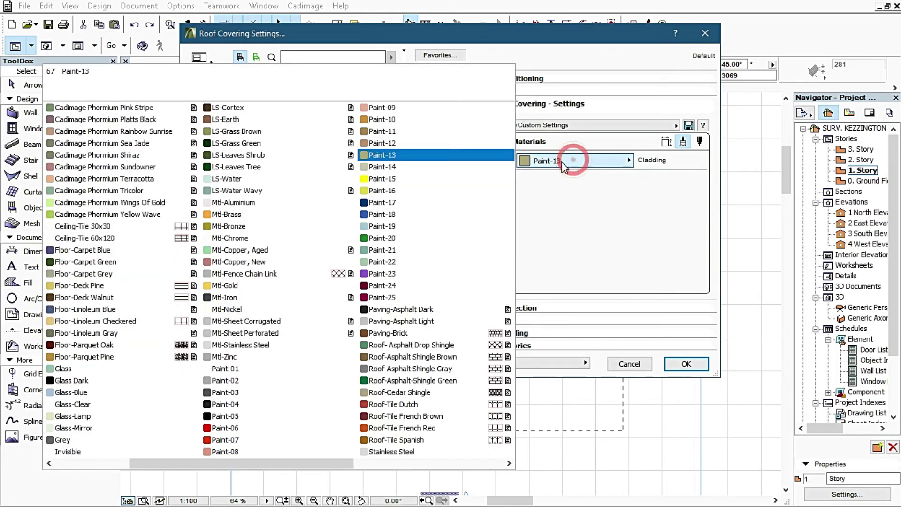
left_click(234, 405)
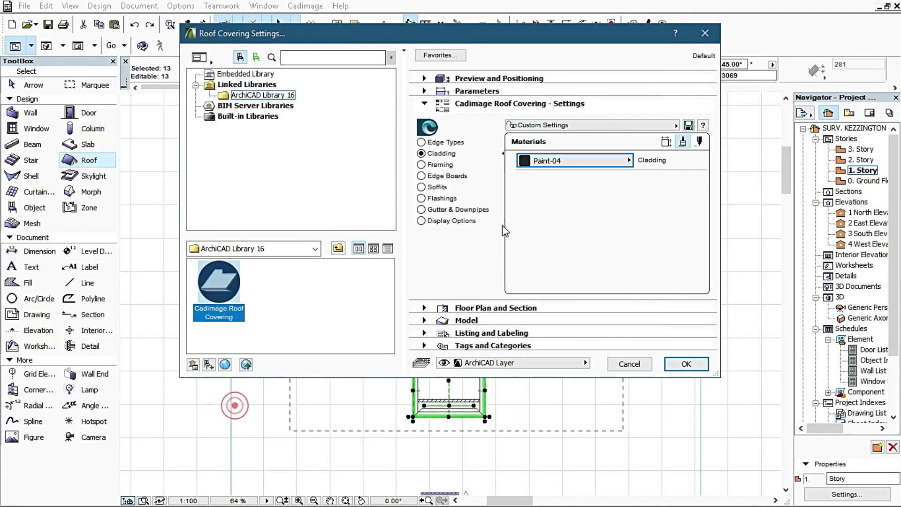
left_click(438, 167)
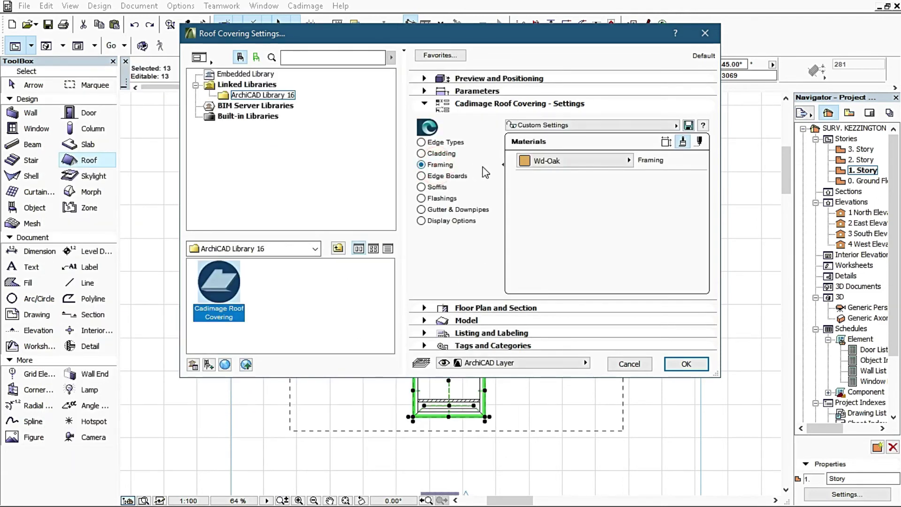
left_click(544, 162)
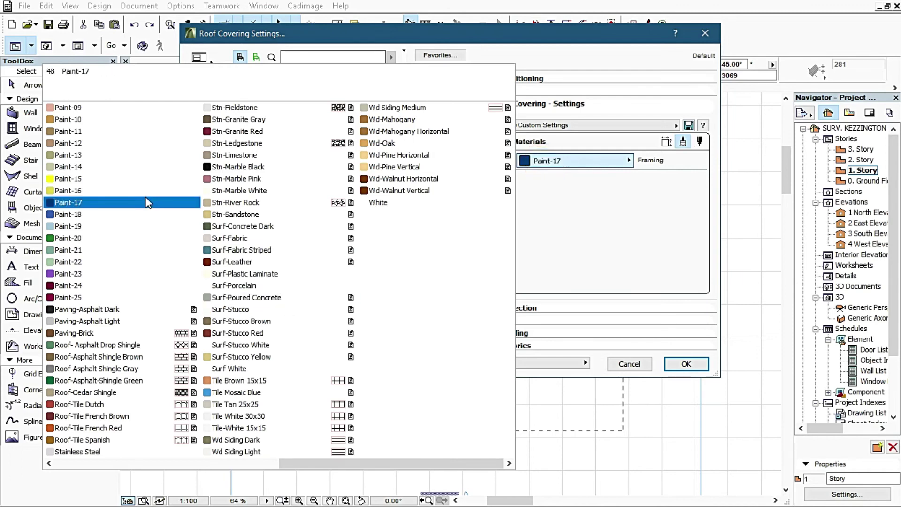
scroll(160, 214, "up", 2)
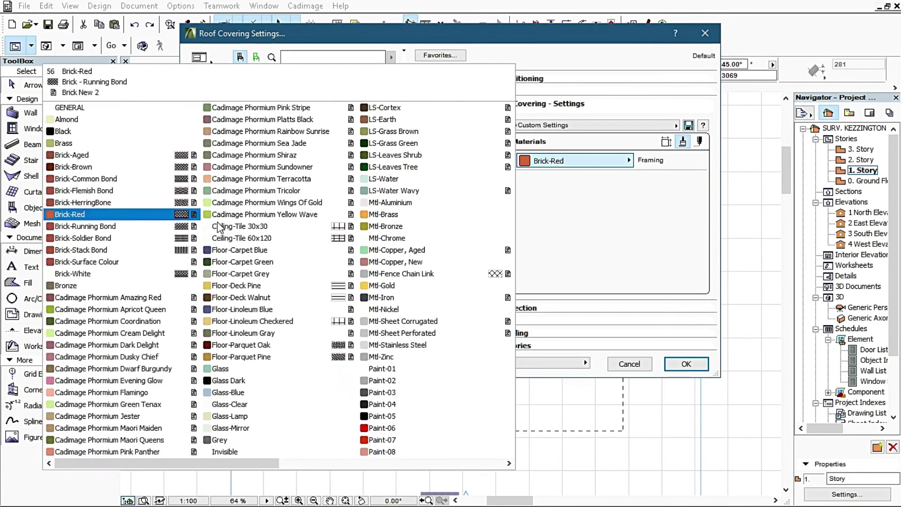
left_click(389, 369)
Step: Check the fascia, barge and soffit materials, then set all flashings to black Paint-05
left_click(444, 175)
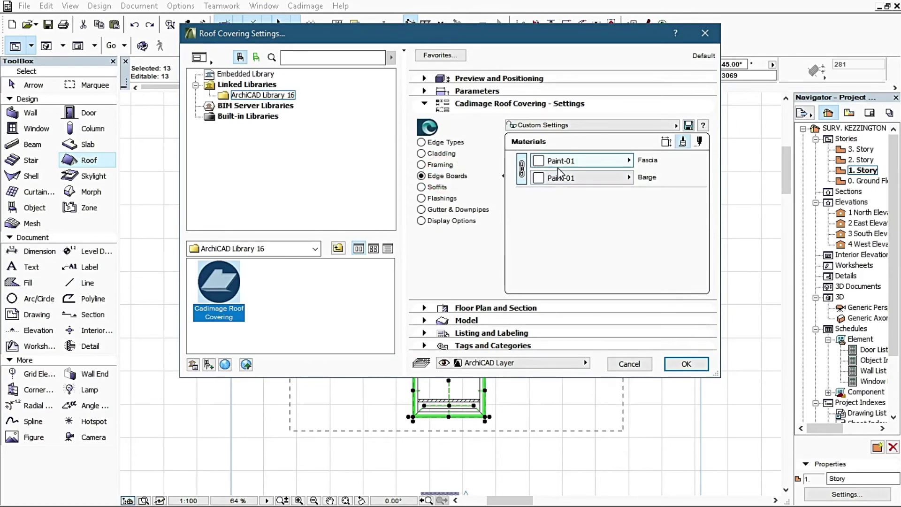
left_click(436, 187)
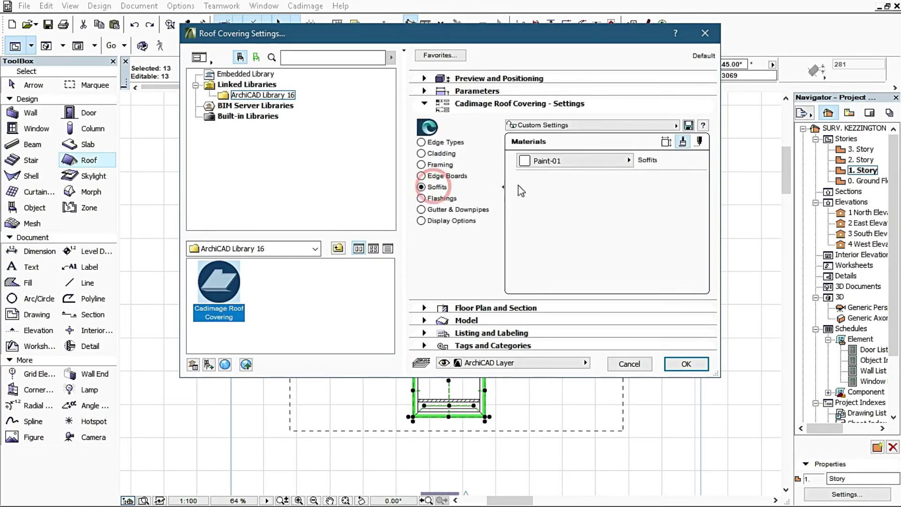
left_click(450, 199)
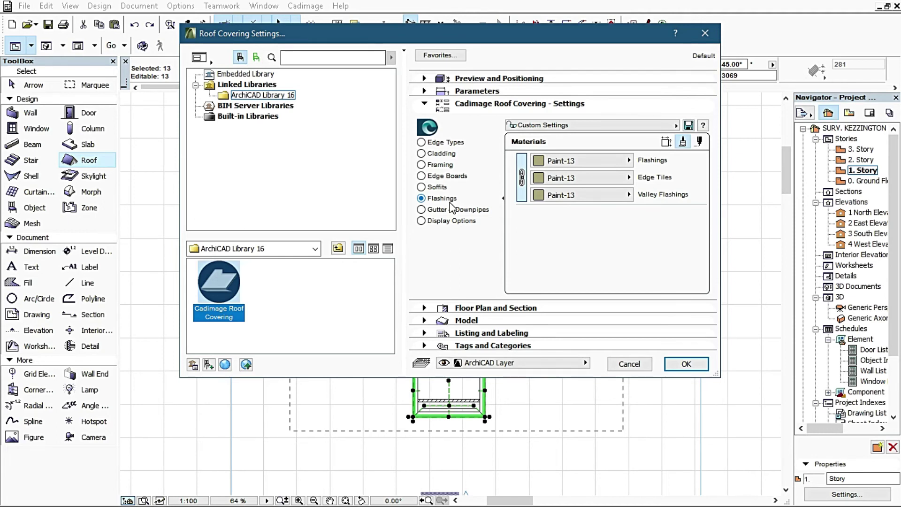
left_click(571, 162)
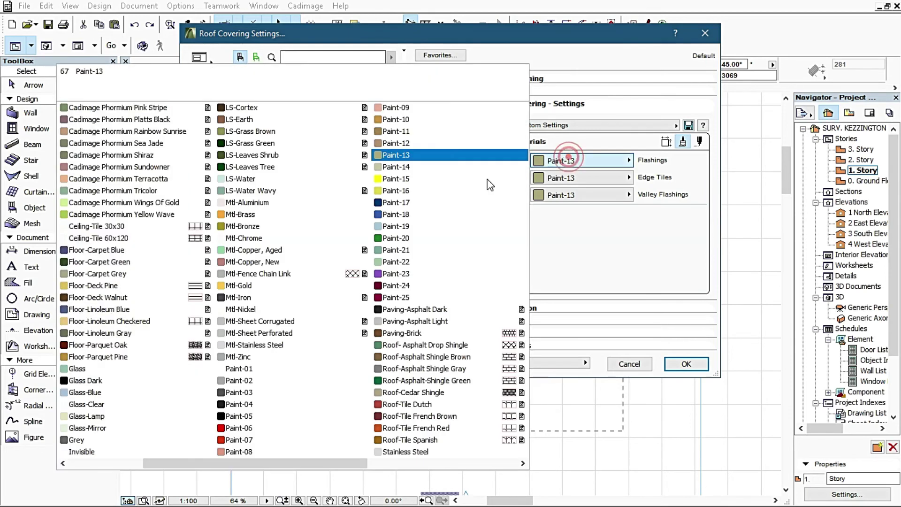
left_click(271, 416)
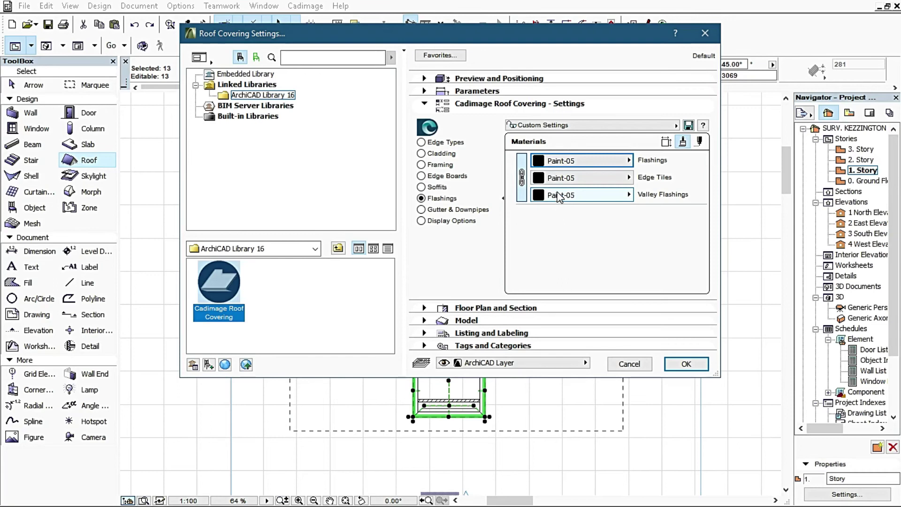
Step: Set the gutters and downpipes to white Paint-01
left_click(459, 209)
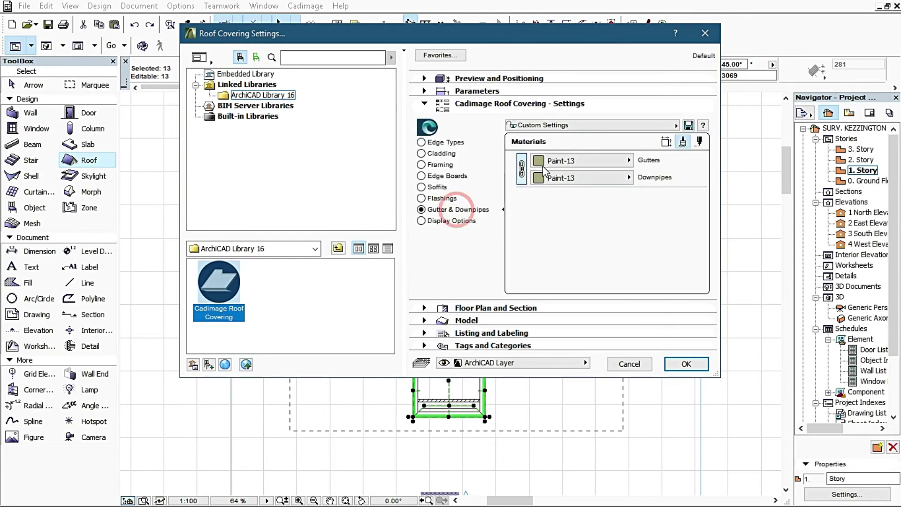
left_click(555, 167)
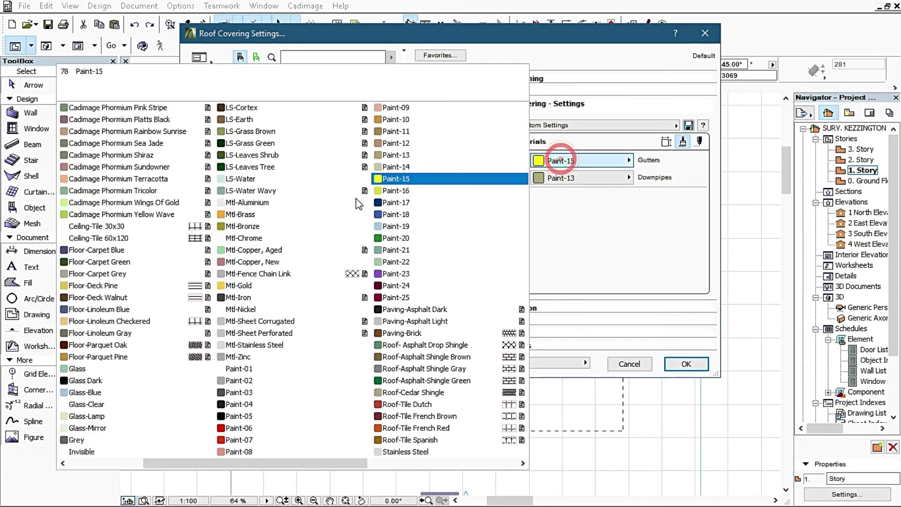
left_click(270, 372)
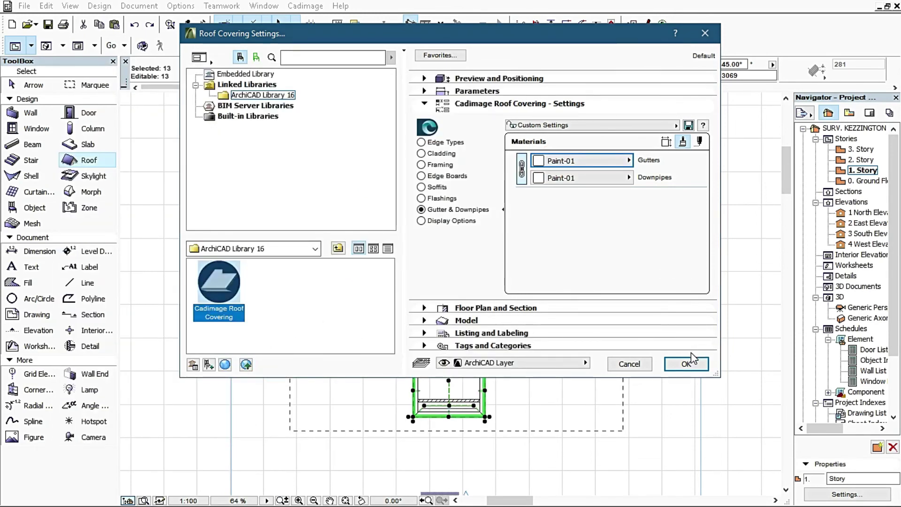
Step: Apply the roof covering settings, clear the roof selection and return to the Roof tool
left_click(685, 364)
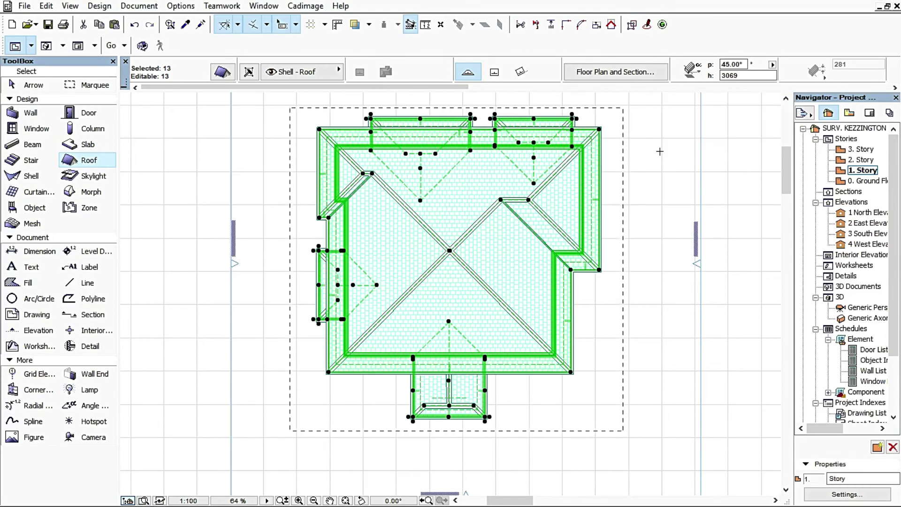
right_click(662, 155)
key("Escape")
key("Escape")
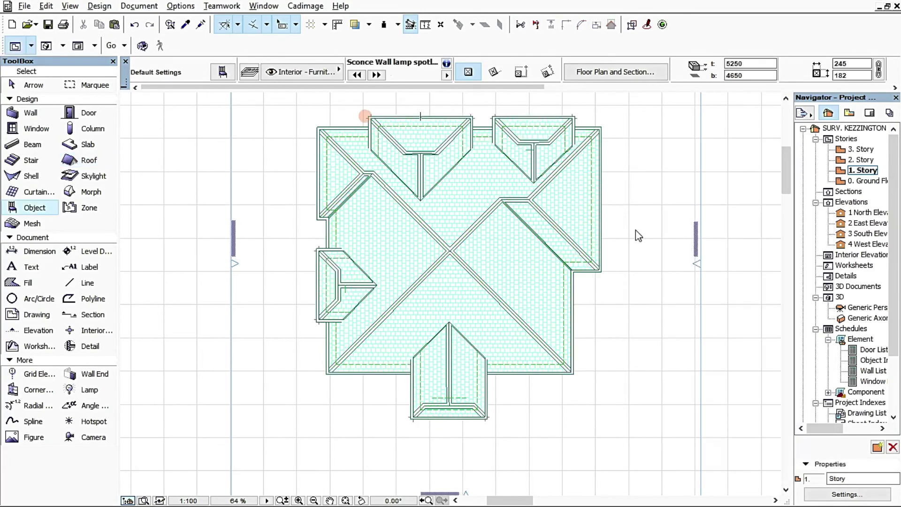
left_click(602, 222, "alt")
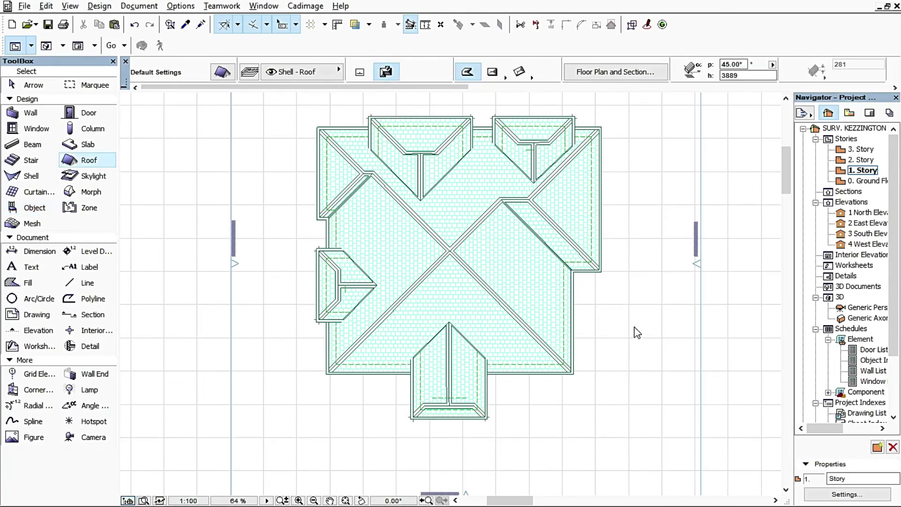
Step: Show the whole model in 3D and orbit in close to face the gable dormer
right_click(636, 280)
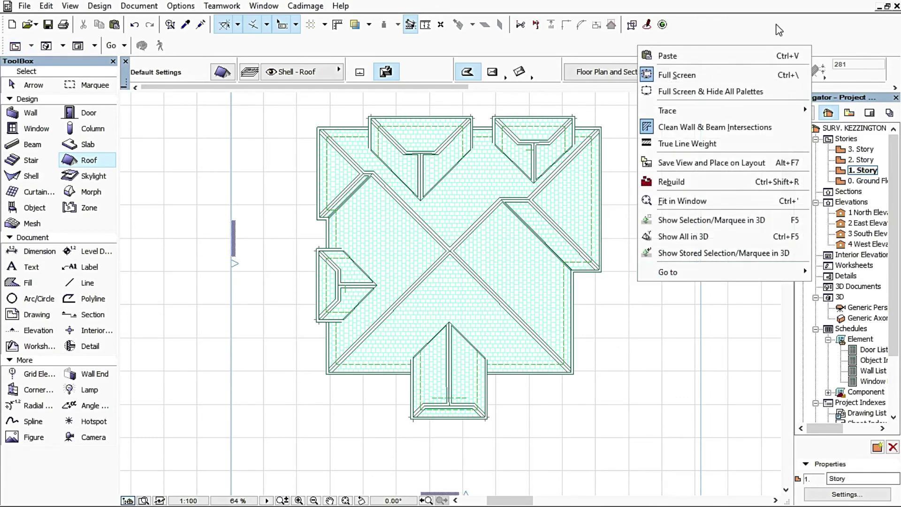
left_click(676, 237)
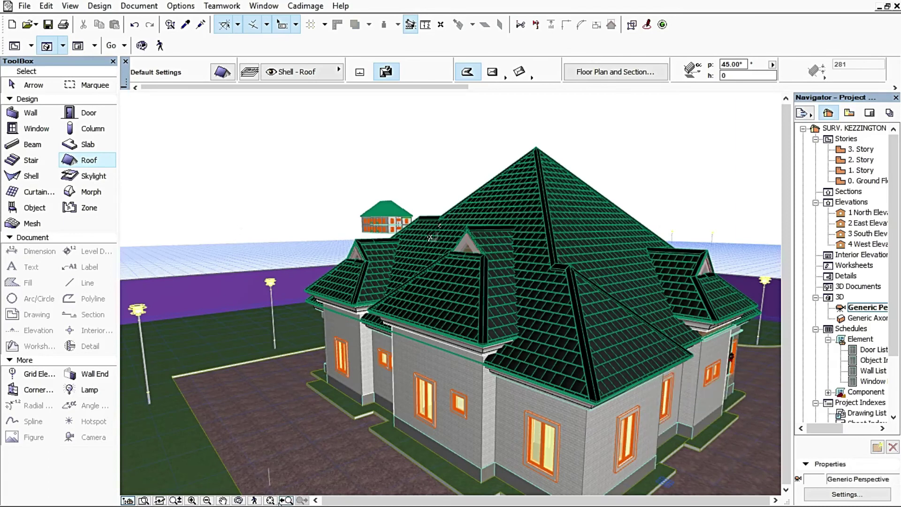
scroll(603, 362, "up", 5)
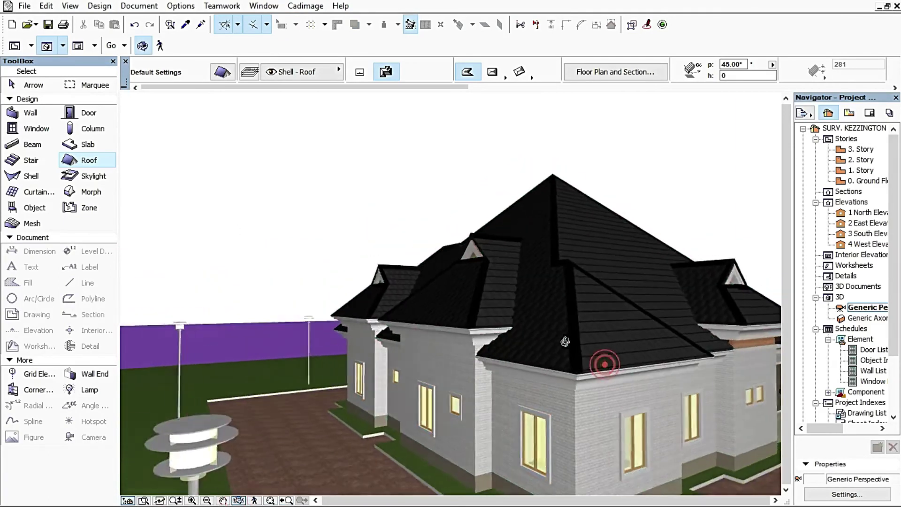
middle_click_drag(603, 362, 458, 343, "shift")
left_click_drag(576, 338, 563, 389)
scroll(456, 325, "down", 5)
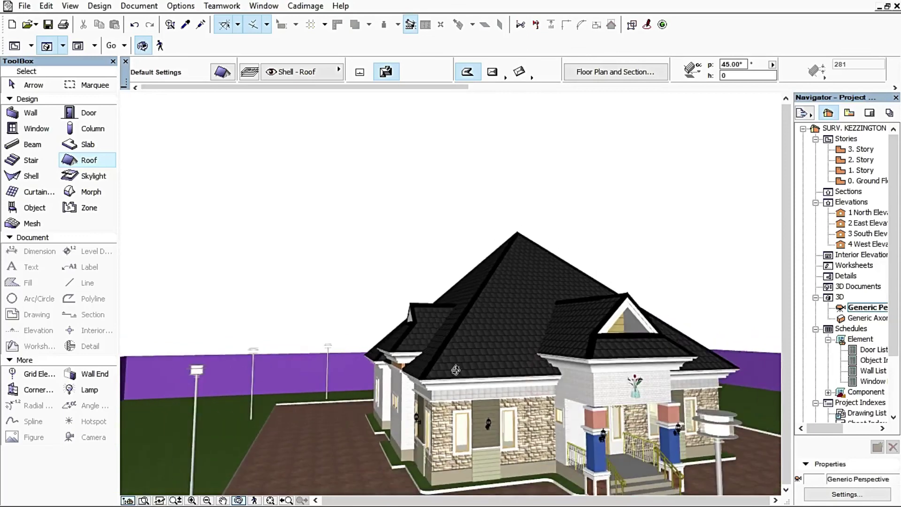
scroll(565, 391, "up", 2)
scroll(398, 374, "up", 2)
scroll(506, 315, "up", 3)
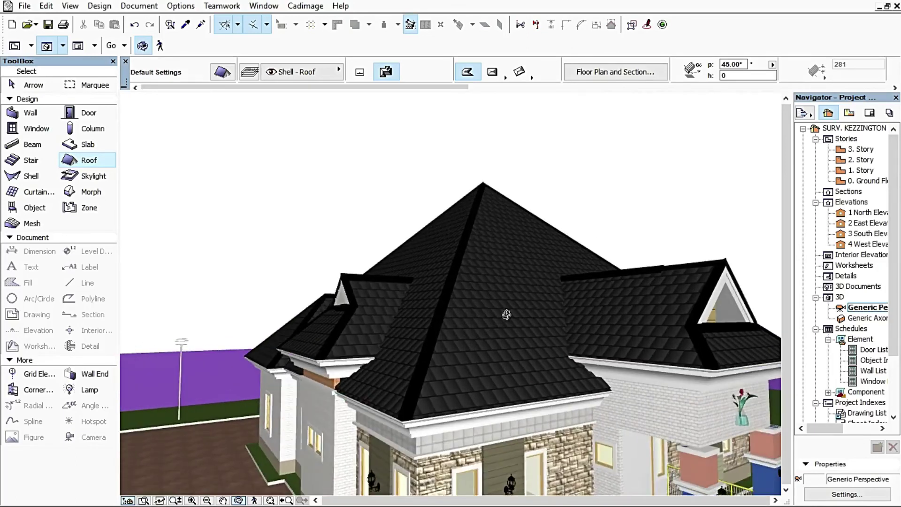
scroll(452, 307, "up", 1)
left_click_drag(409, 335, 409, 338)
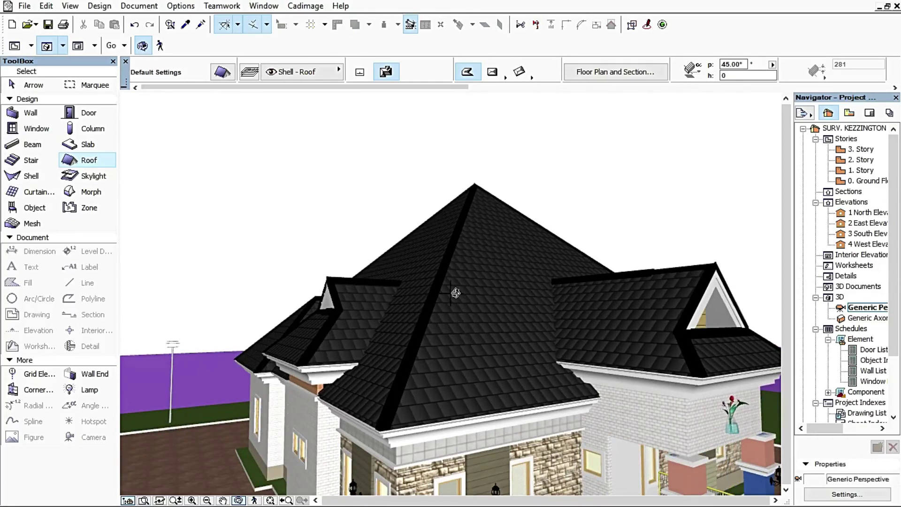
Step: Orbit around the roof and gable to a lower side view of the house
left_click_drag(753, 290, 615, 285)
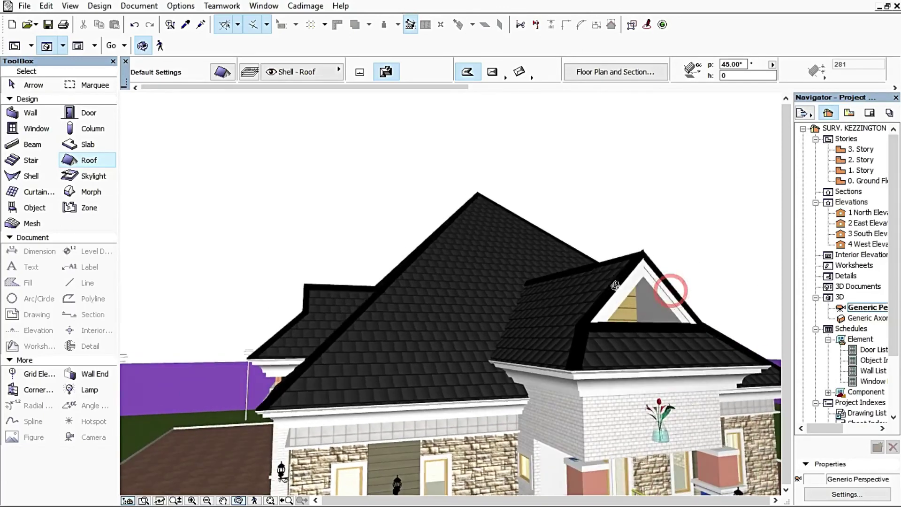
scroll(636, 261, "up", 5)
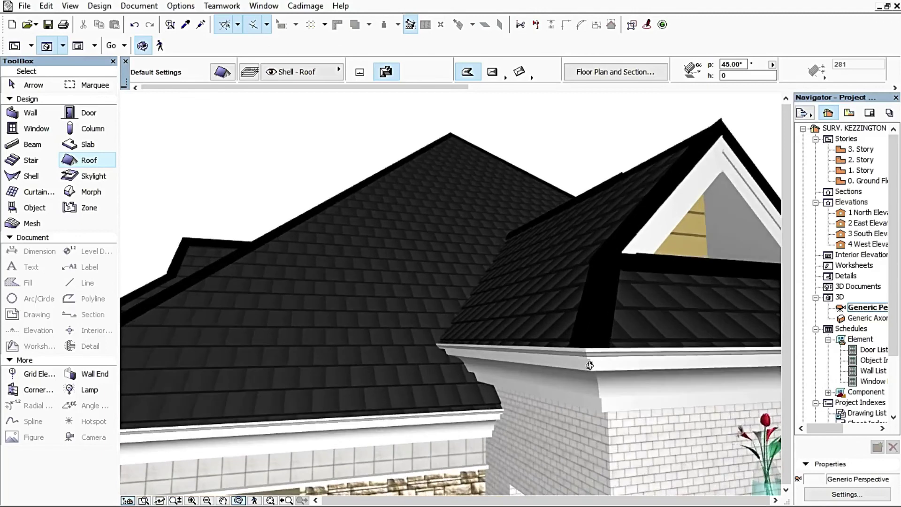
scroll(469, 326, "up", 5)
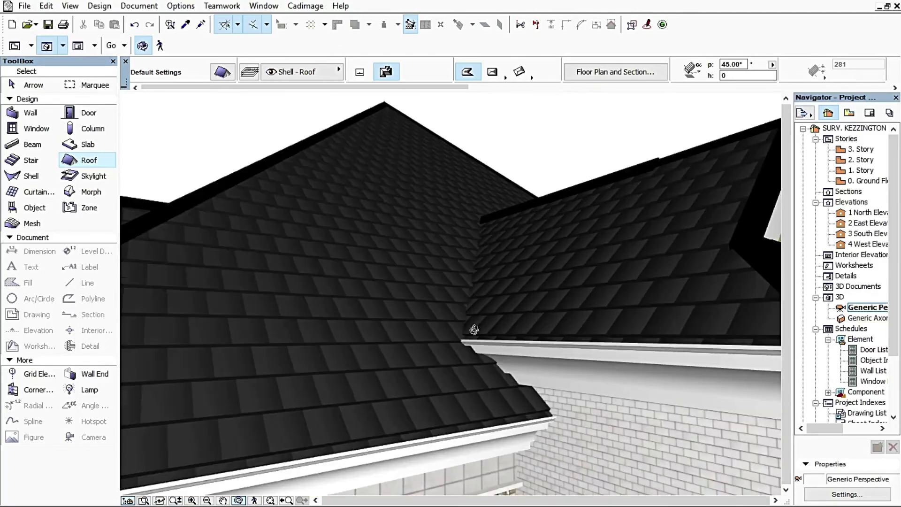
scroll(469, 326, "down", 5)
scroll(274, 377, "up", 3)
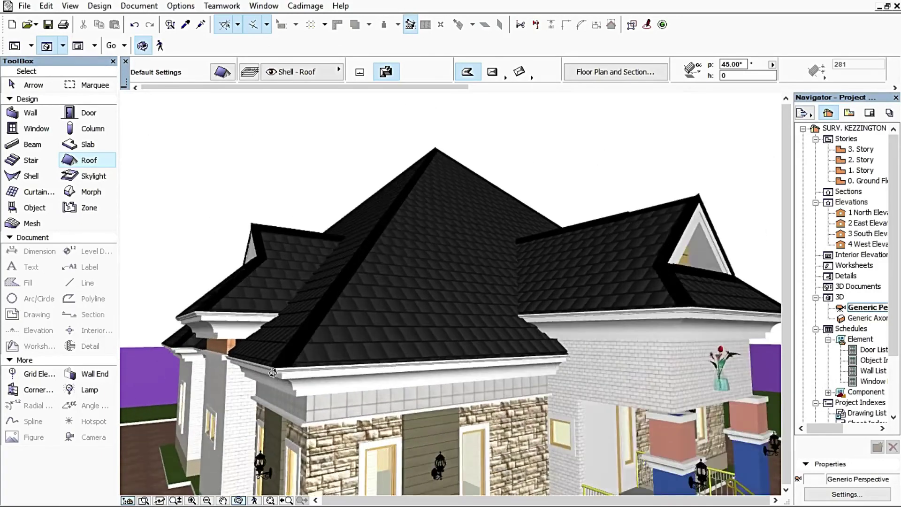
scroll(274, 377, "down", 6)
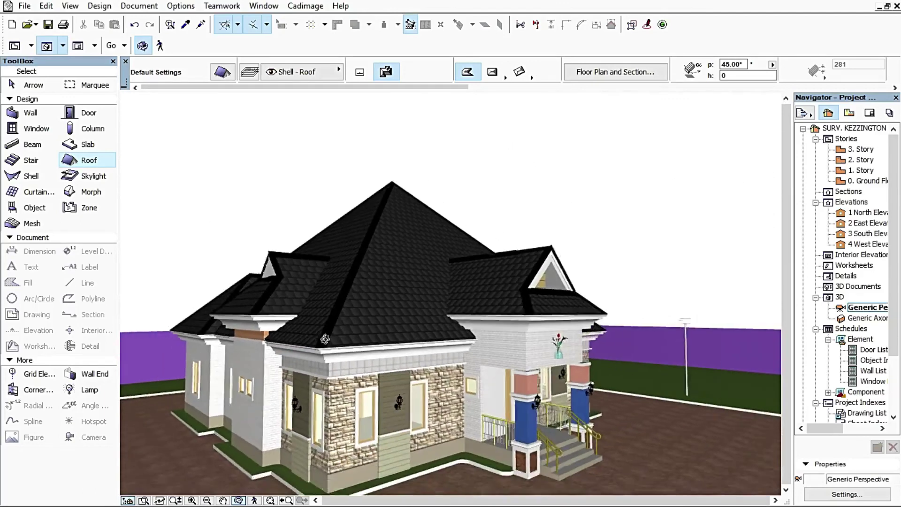
left_click_drag(394, 419, 310, 377)
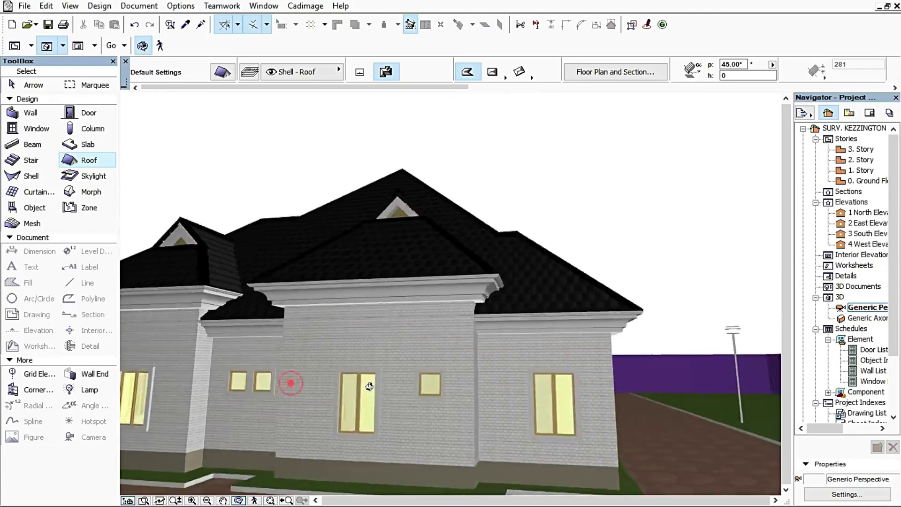
left_click_drag(370, 386, 494, 428)
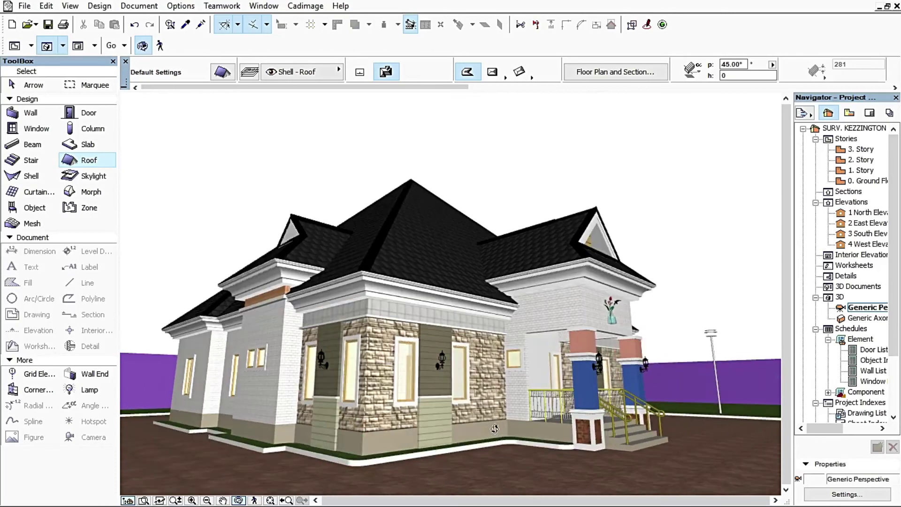